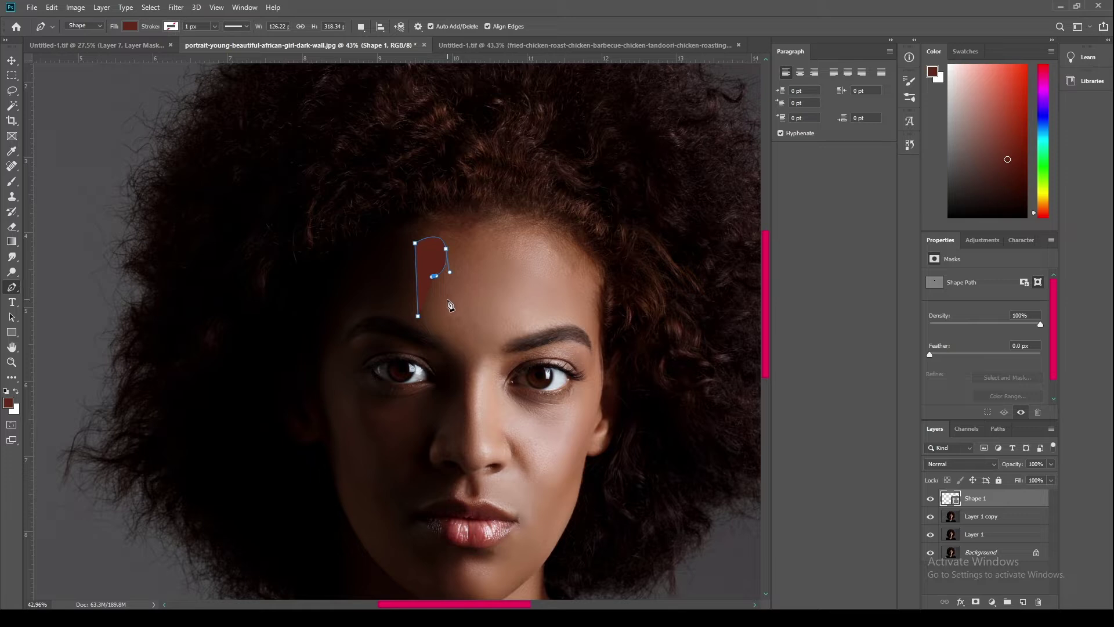
Finish the letter B outline on the forehead, about 142 × 319 px, with the Pen tool and rasterize its layer.
drag(437, 321, 436, 319)
scroll(422, 253, up, 5)
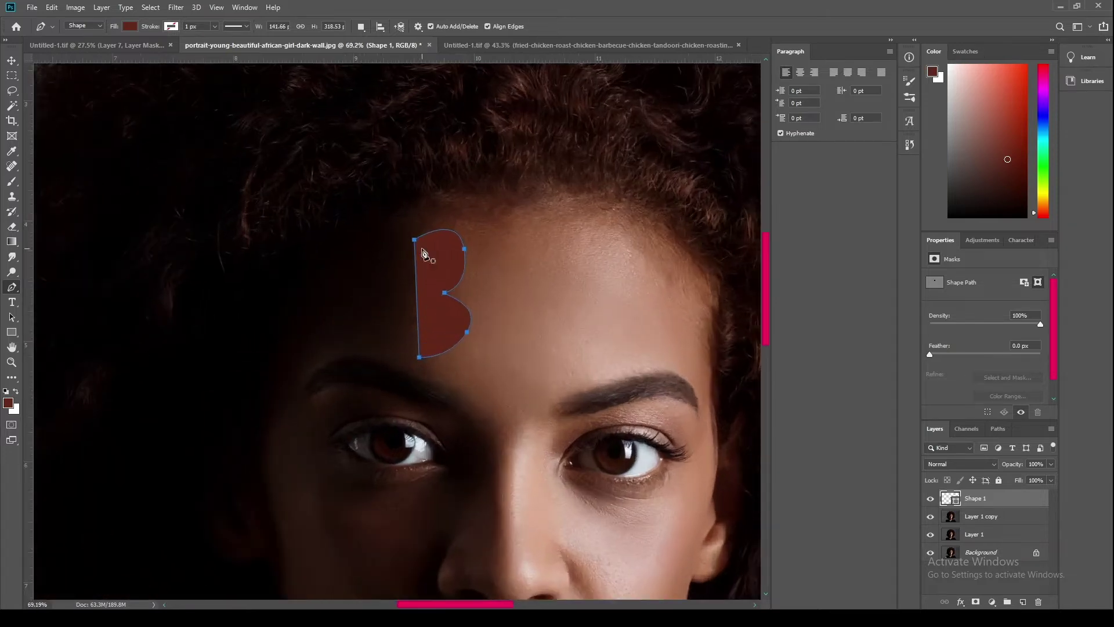
right_click(1011, 504)
click(987, 186)
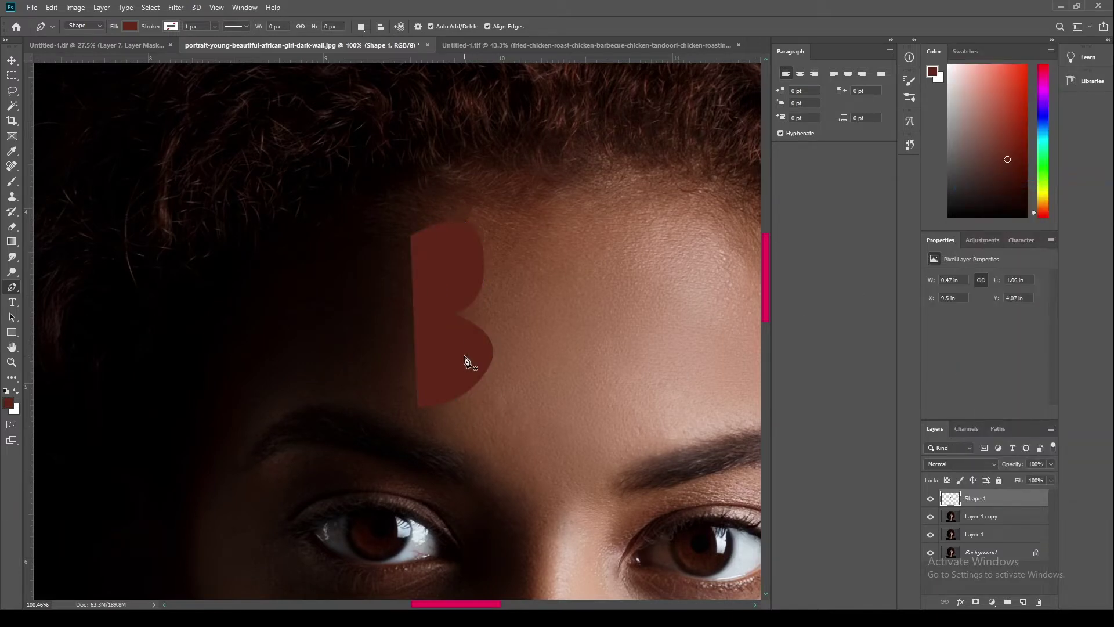
Load the B layer's pixels as a selection and fill it with magenta #db03c4.
key(v)
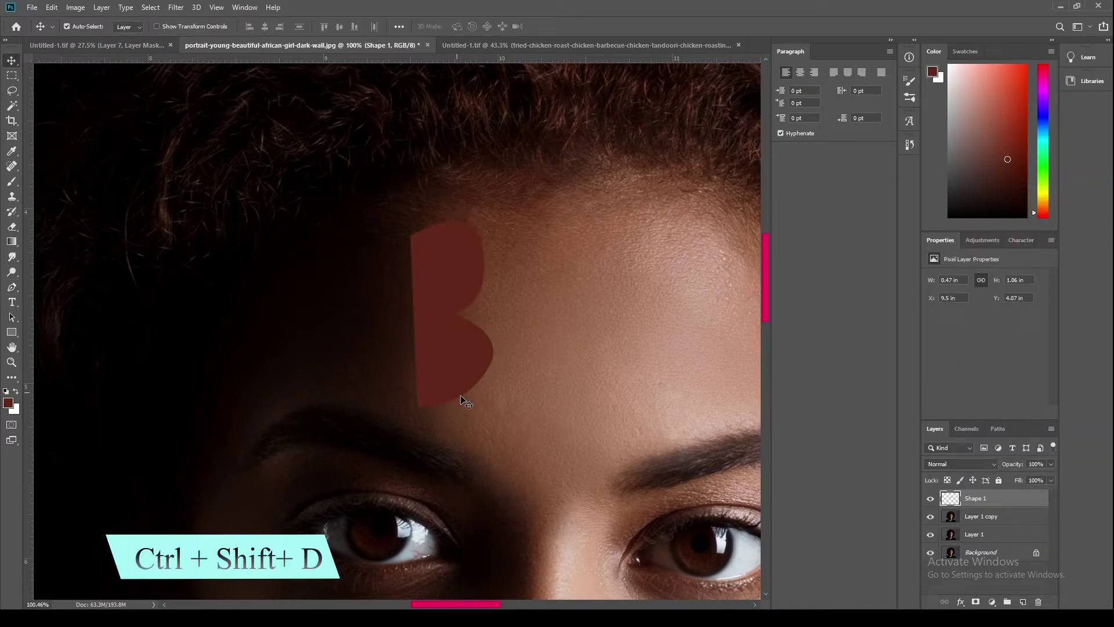
ctrl+click(950, 500)
click(8, 403)
click(224, 344)
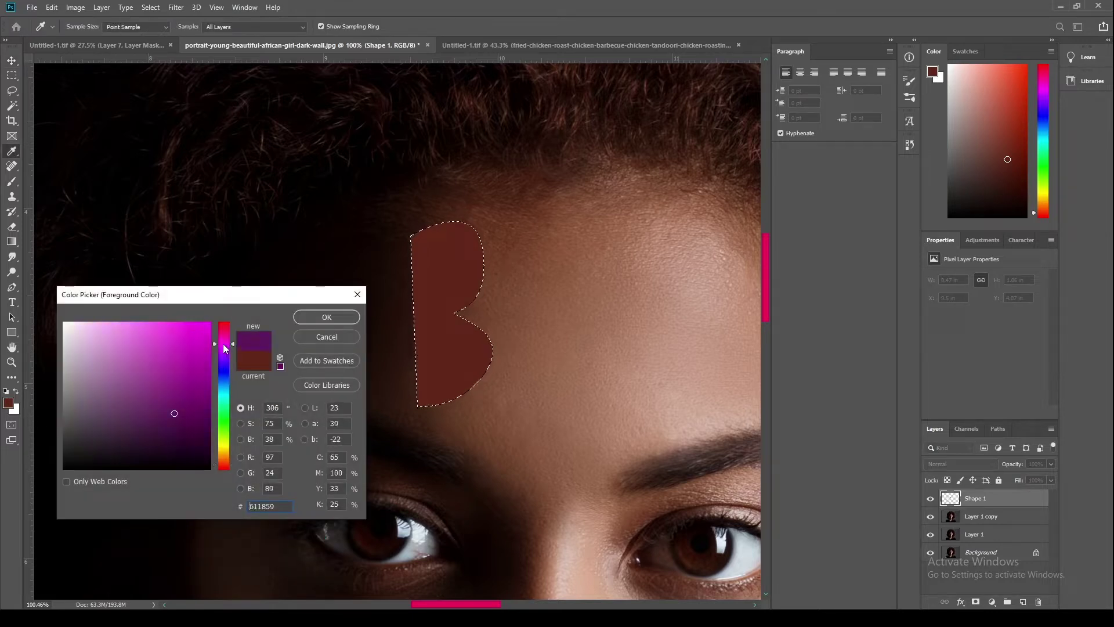
click(208, 343)
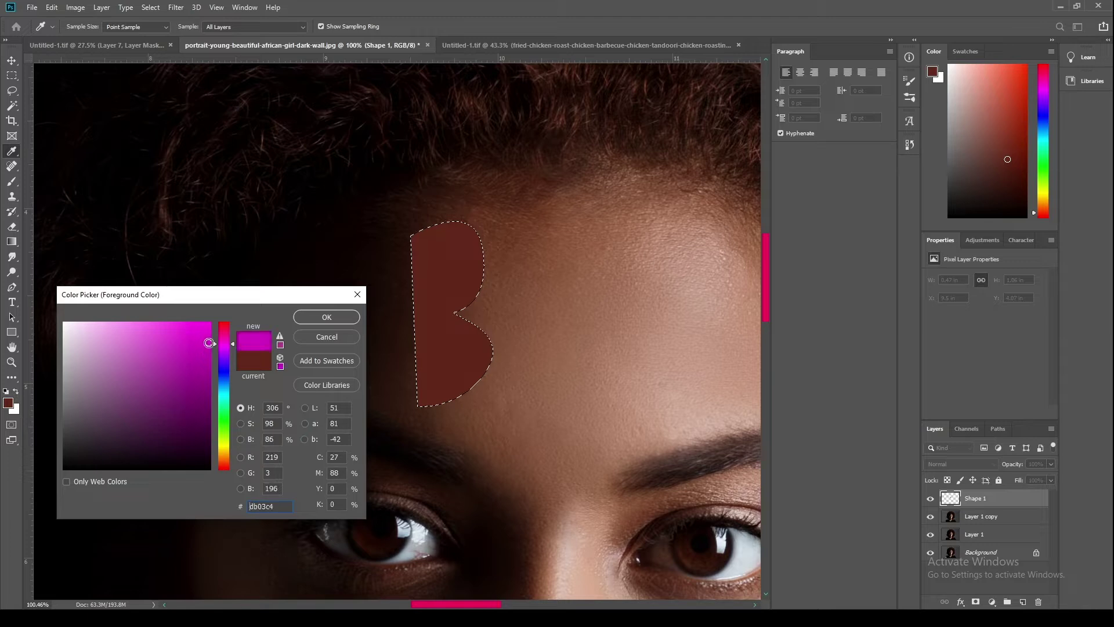
click(336, 320)
key(alt+BackSpace)
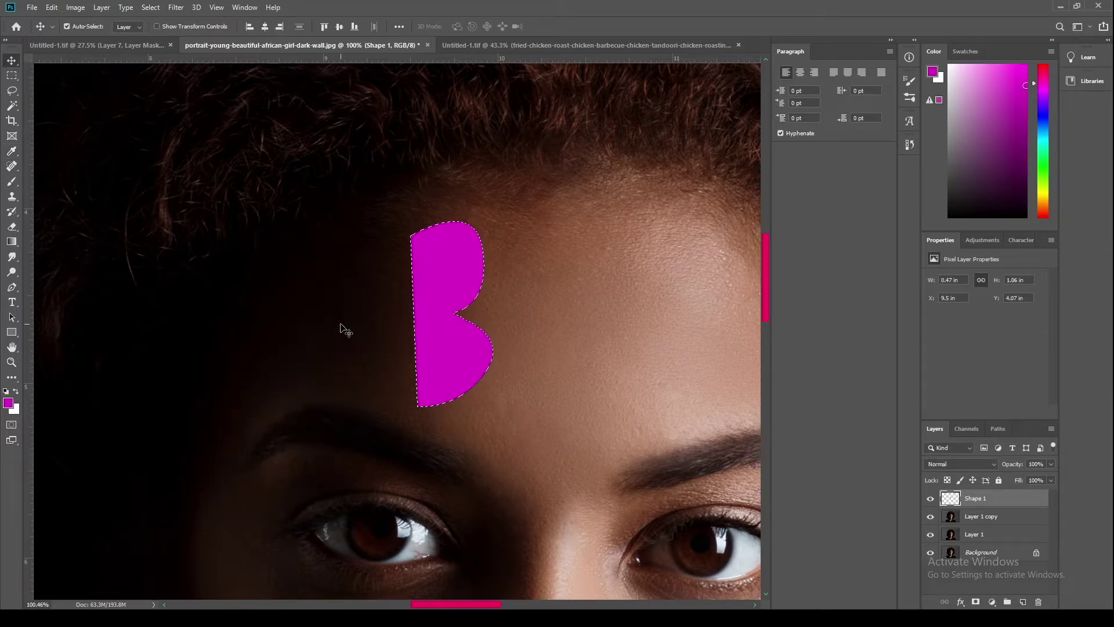
Change the foreground color to a bright pinkish red, fill the selected B with it, and deselect.
click(8, 402)
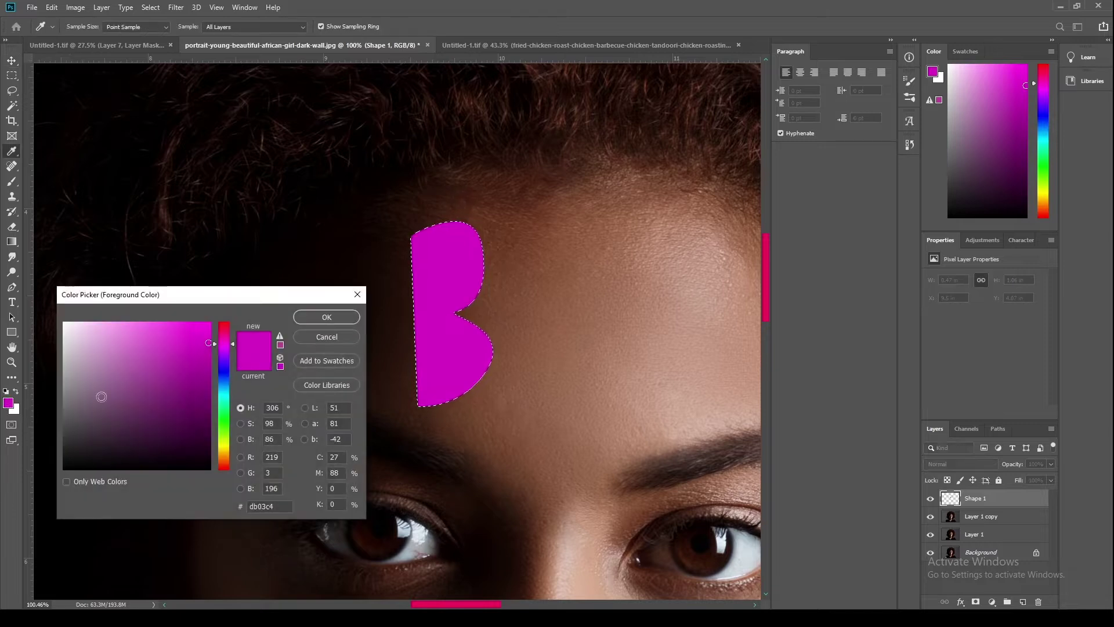
click(226, 332)
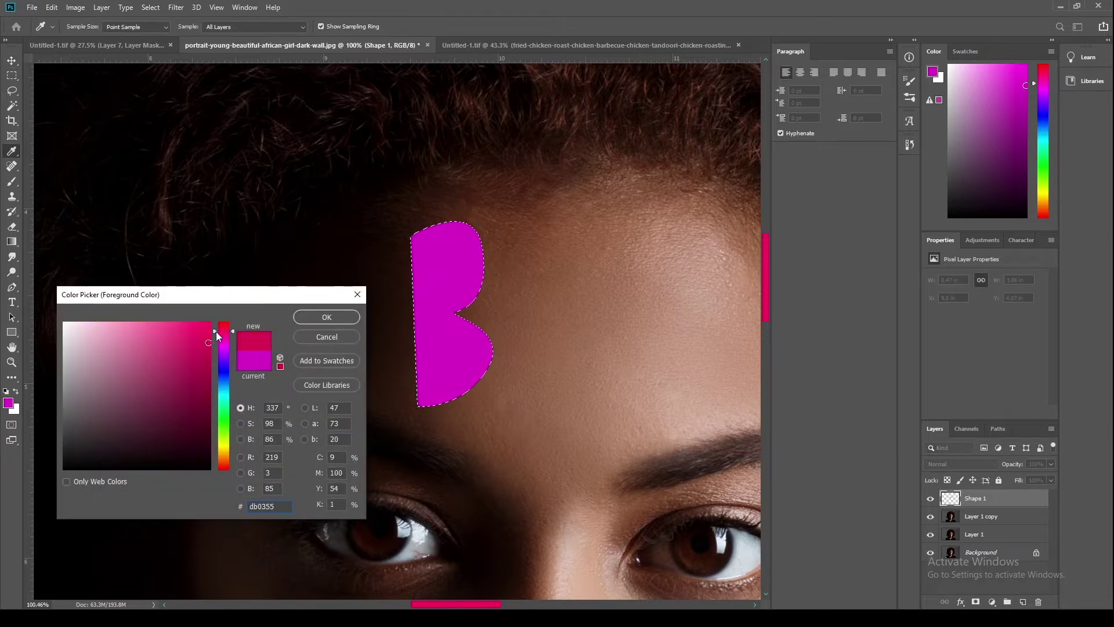
click(326, 317)
key(alt+BackSpace)
key(ctrl+d)
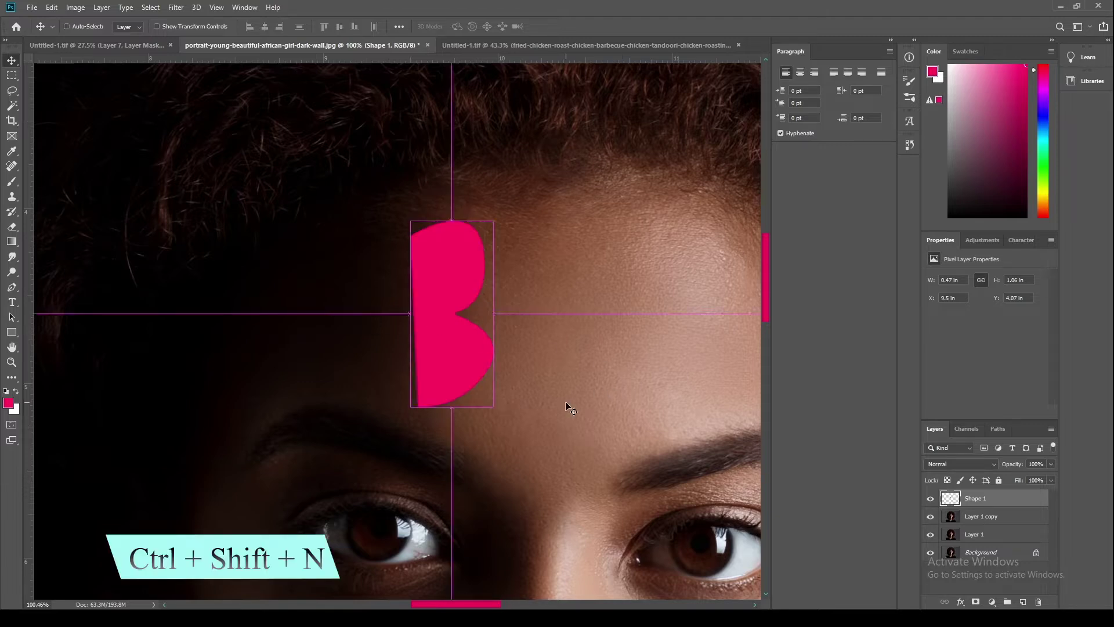
Add a new layer and trace the B's upper inner opening, about 84 × 117 px, with the Pen tool.
key(ctrl+shift+n)
key(Return)
key(p)
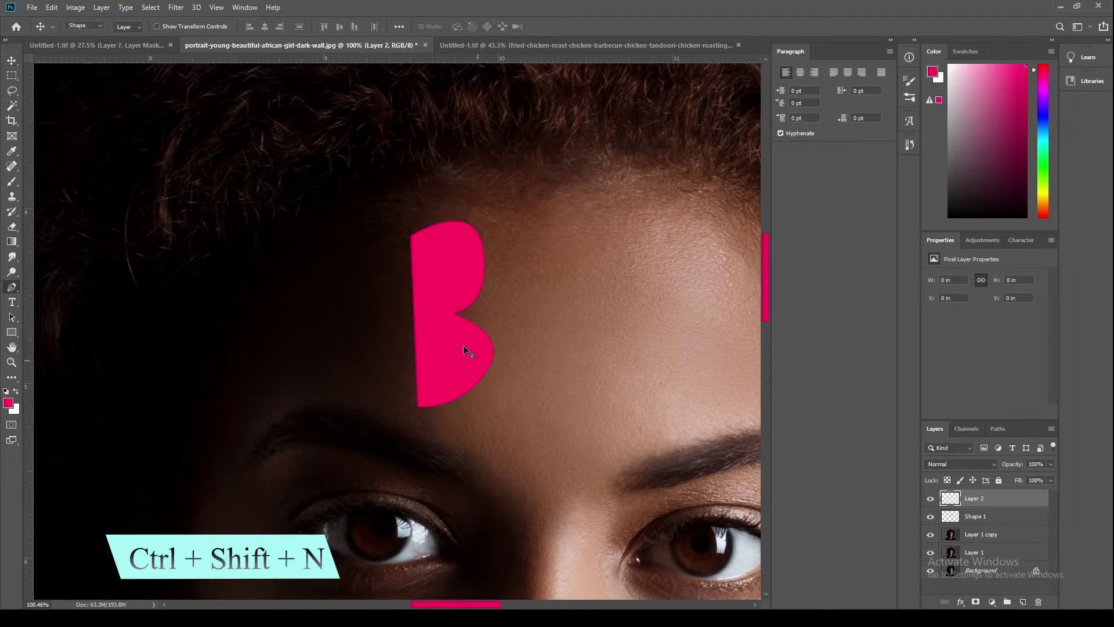
click(426, 302)
drag(467, 239, 448, 305)
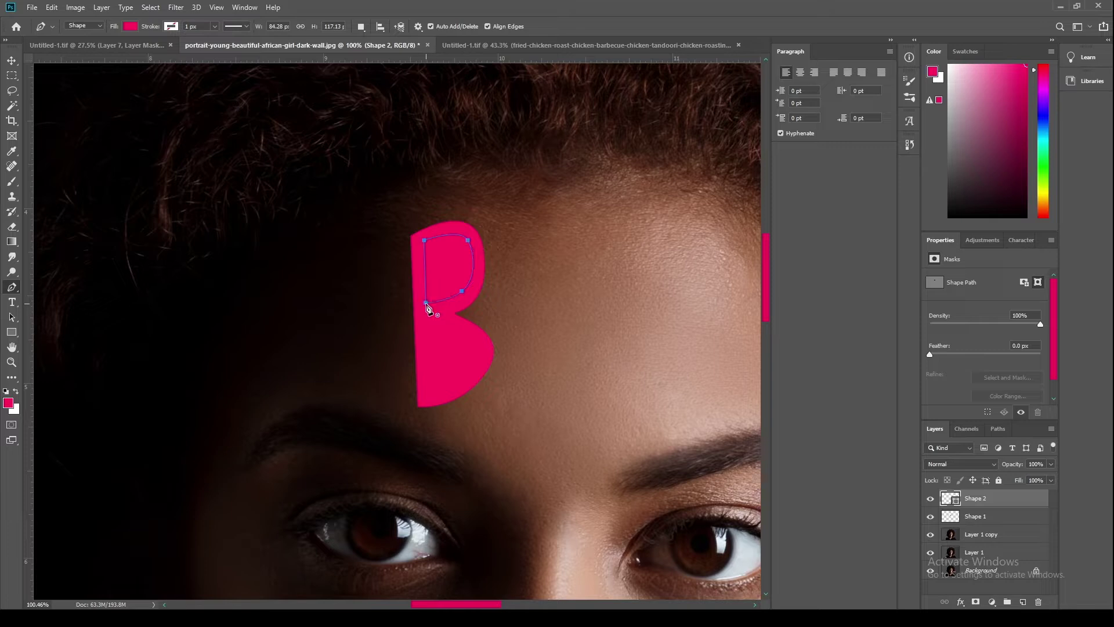
Cut the traced upper opening out of the Shape 1 layer through a selection and remove the Shape 2 helper layer.
right_click(444, 273)
click(488, 323)
key(Return)
click(976, 517)
key(Delete)
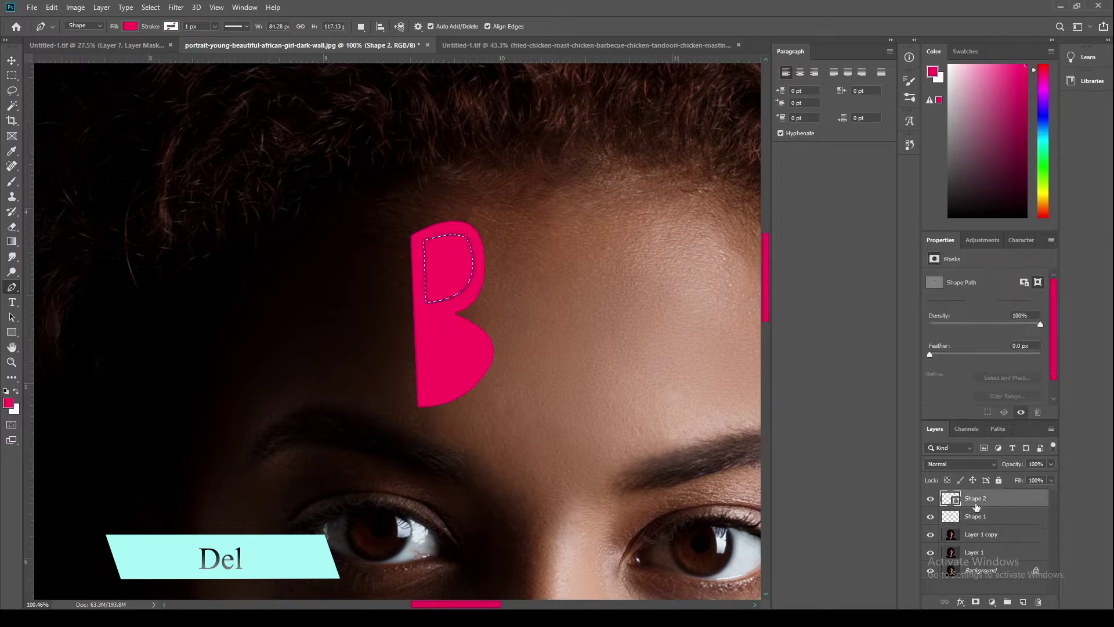
key(ctrl+d)
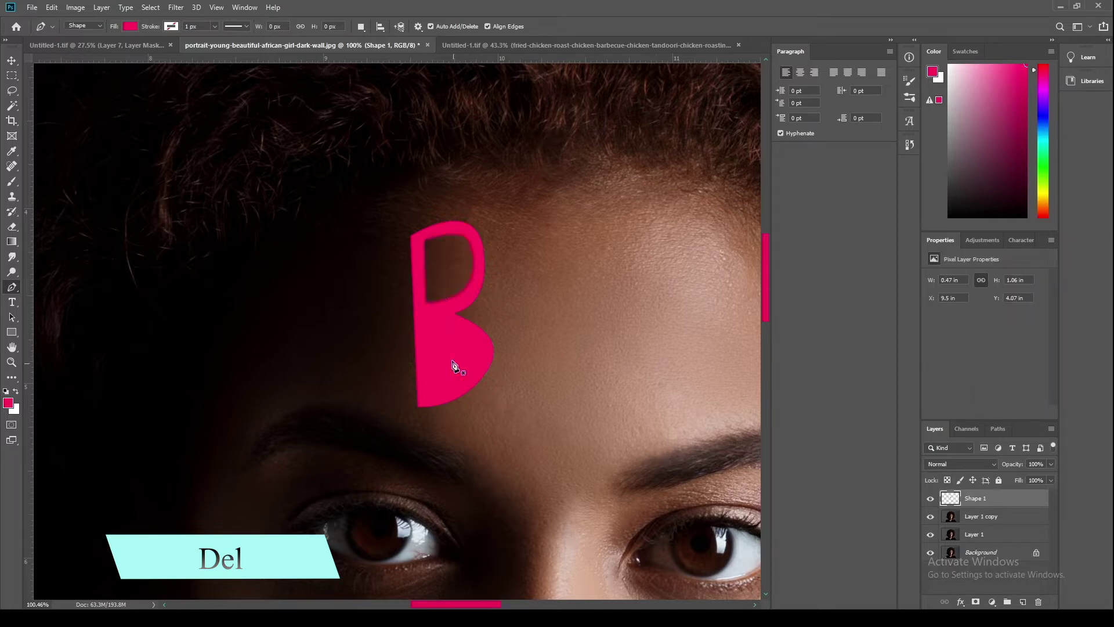
Trace the B's lower inner opening as a closed path about 101 × 119 px with the Pen tool.
scroll(445, 376, up, 7)
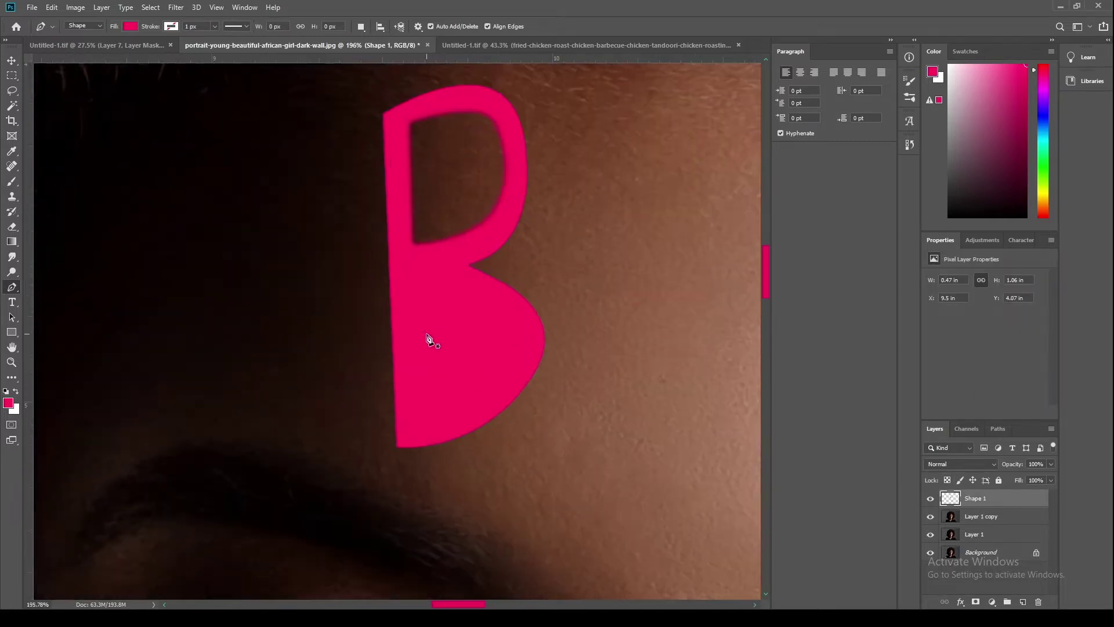
click(410, 297)
click(411, 430)
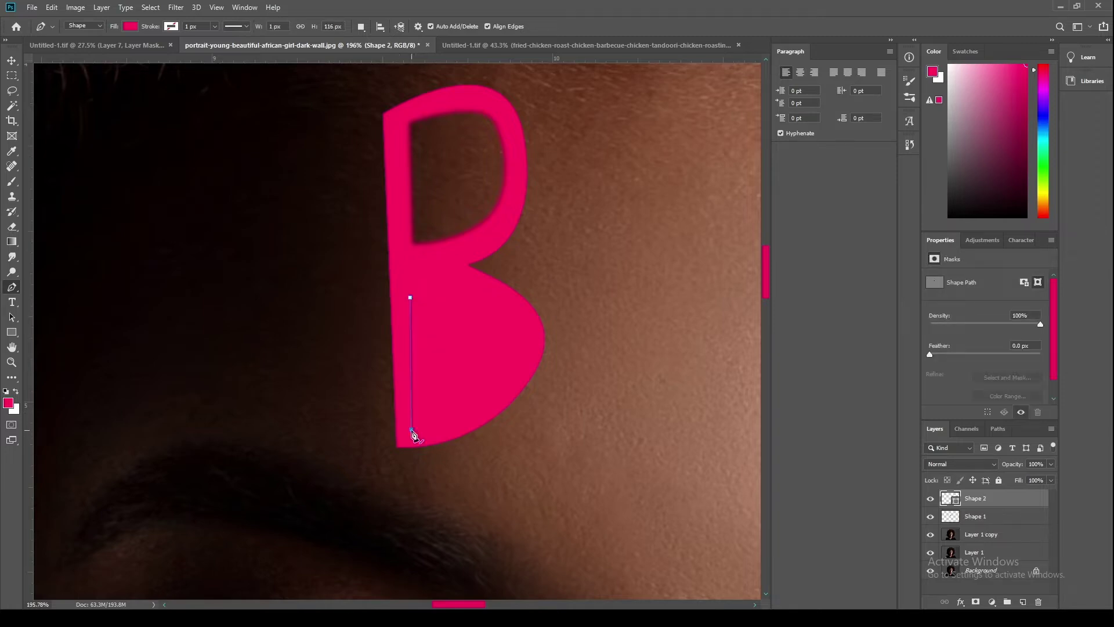
drag(525, 349, 520, 321)
click(410, 298)
Convert the lower opening's path into a new anti-aliased selection with a 2-pixel feather radius.
right_click(451, 313)
click(513, 363)
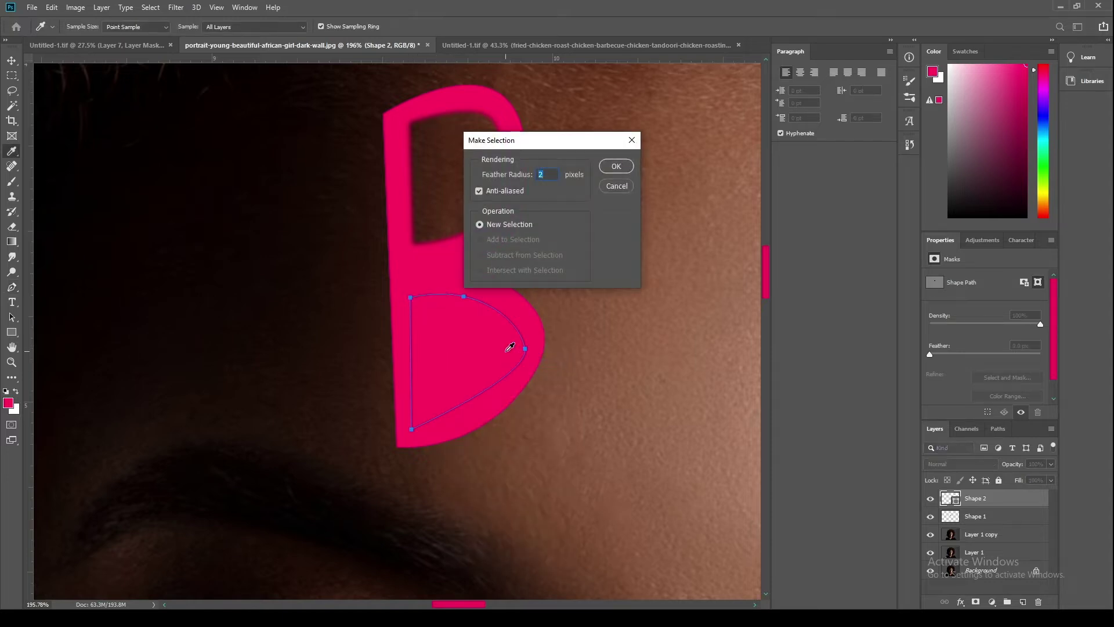
key(Return)
Delete the selected lower opening from the Shape 1 layer, remove the Shape 2 helper layer, and deselect.
key(Delete)
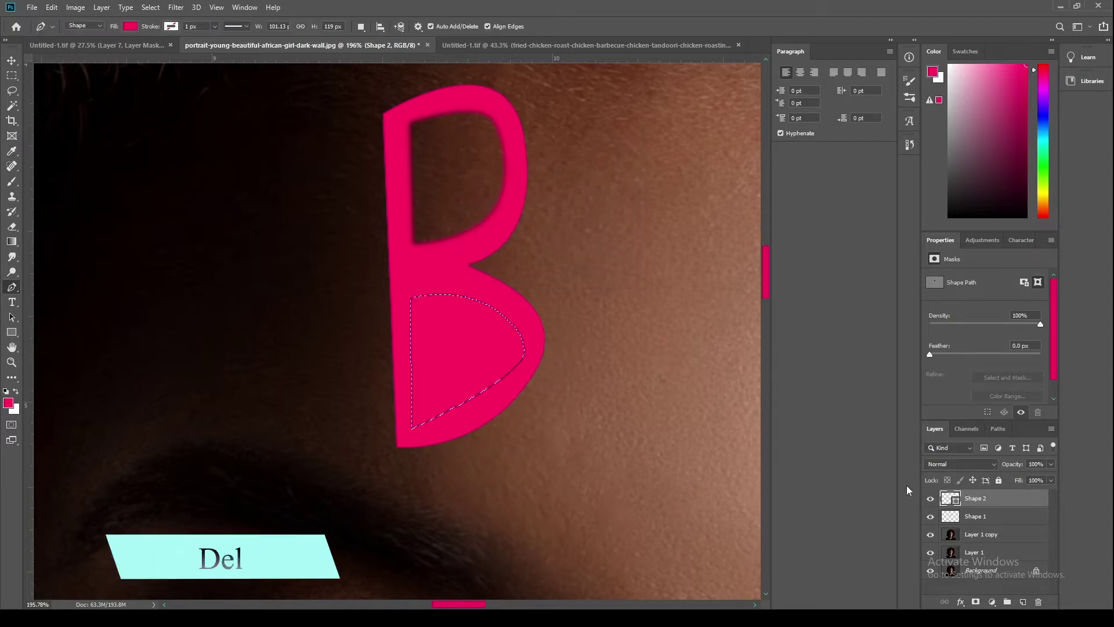
click(967, 517)
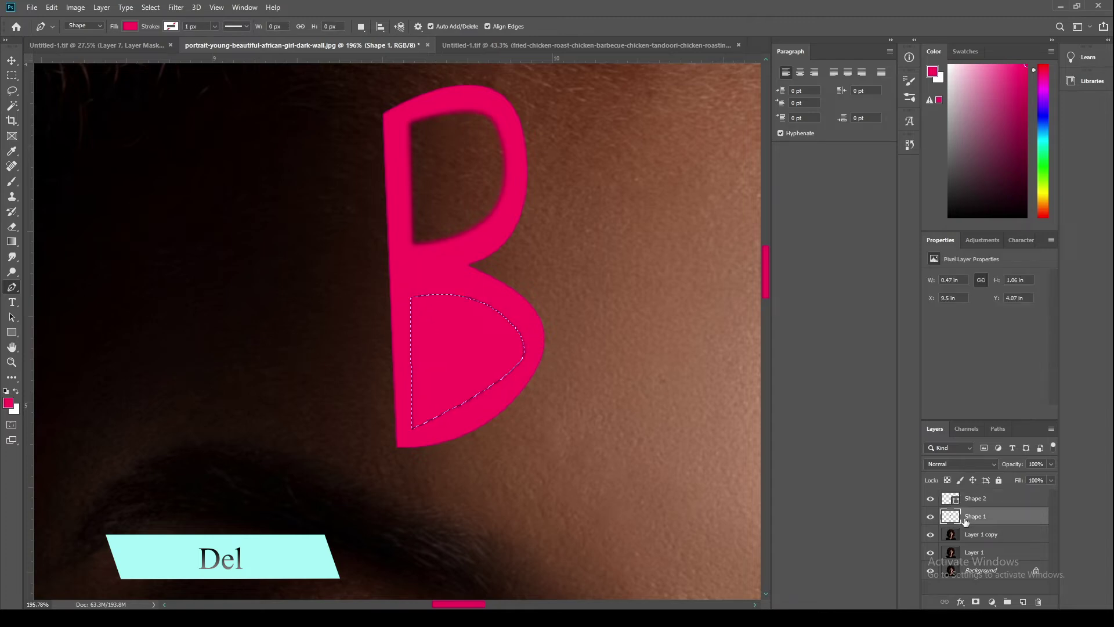
click(996, 506)
key(Delete)
key(Delete)
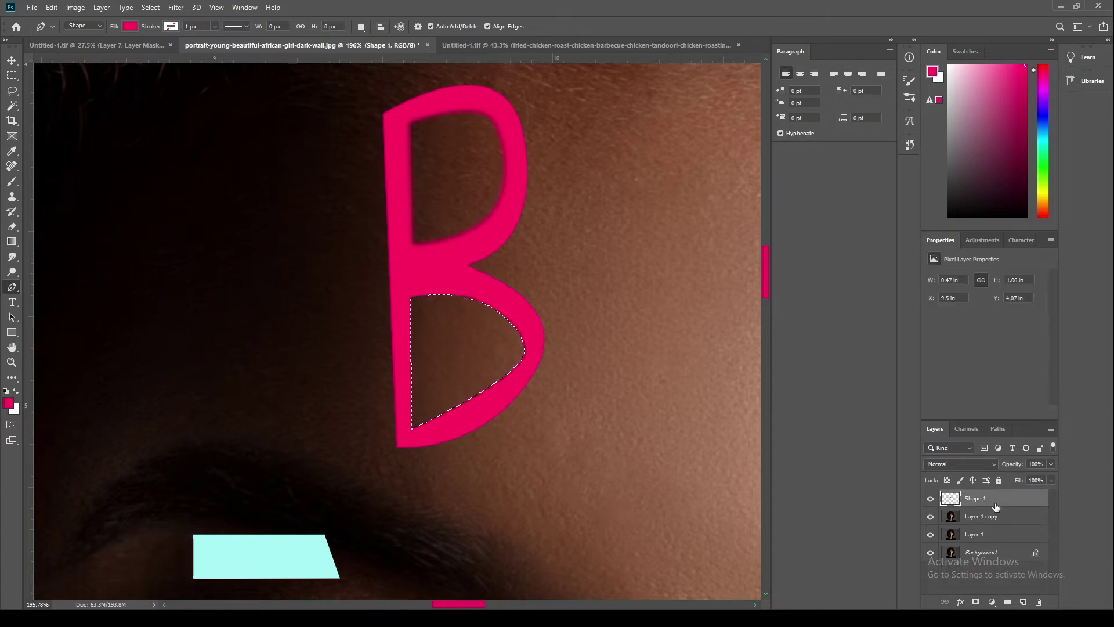
key(ctrl+d)
Outline the stem and rounded bowl of a letter R beside the B with the Pen tool.
scroll(418, 335, down, 3)
scroll(448, 251, up, 3)
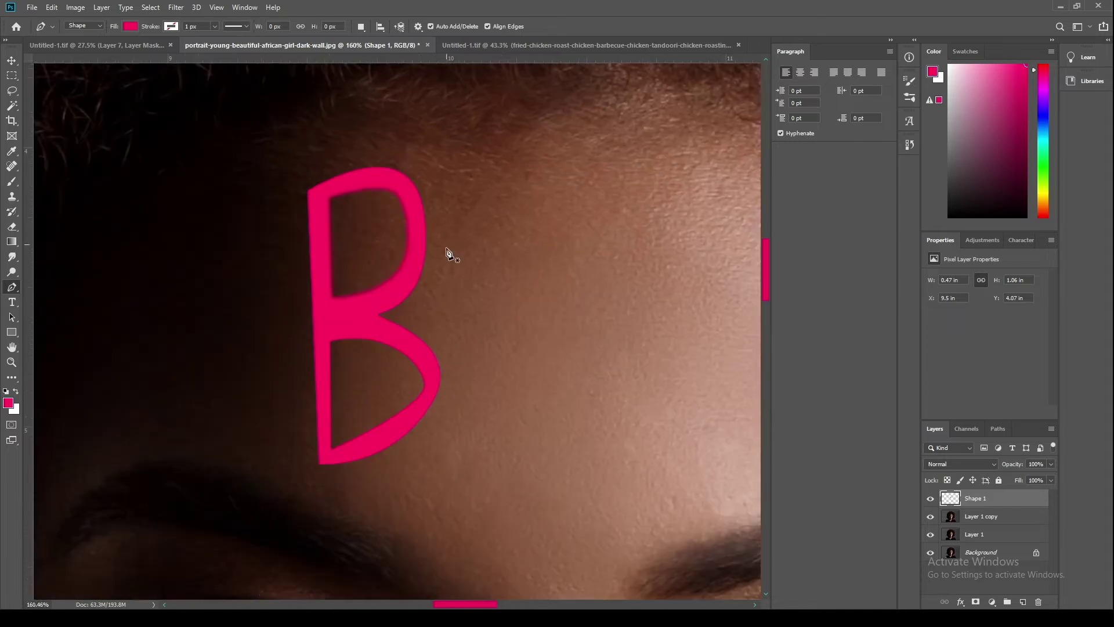
click(461, 448)
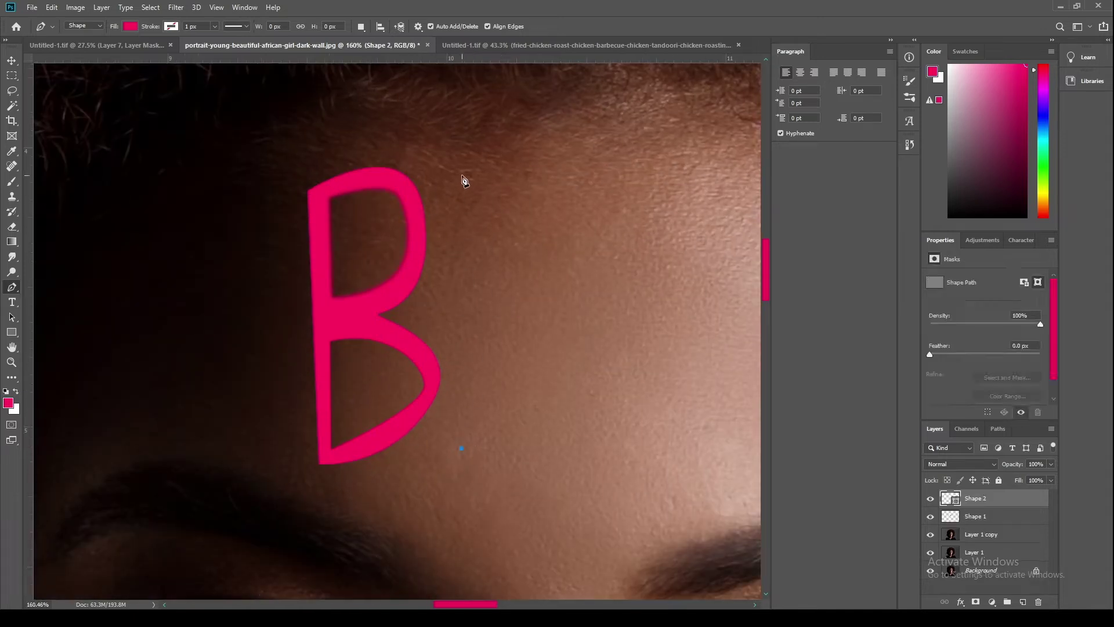
drag(558, 193, 593, 256)
drag(553, 306, 505, 316)
click(496, 317)
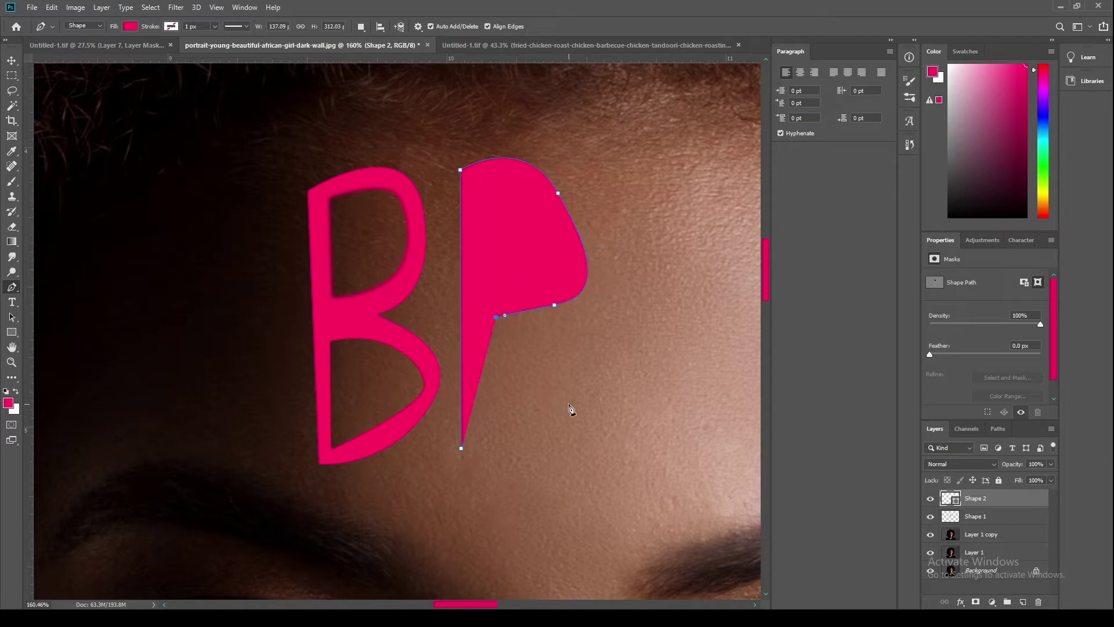
Outline the R's diagonal leg and close the path at the stem's foot, making the letter about 153 × 312 px.
click(571, 407)
click(582, 413)
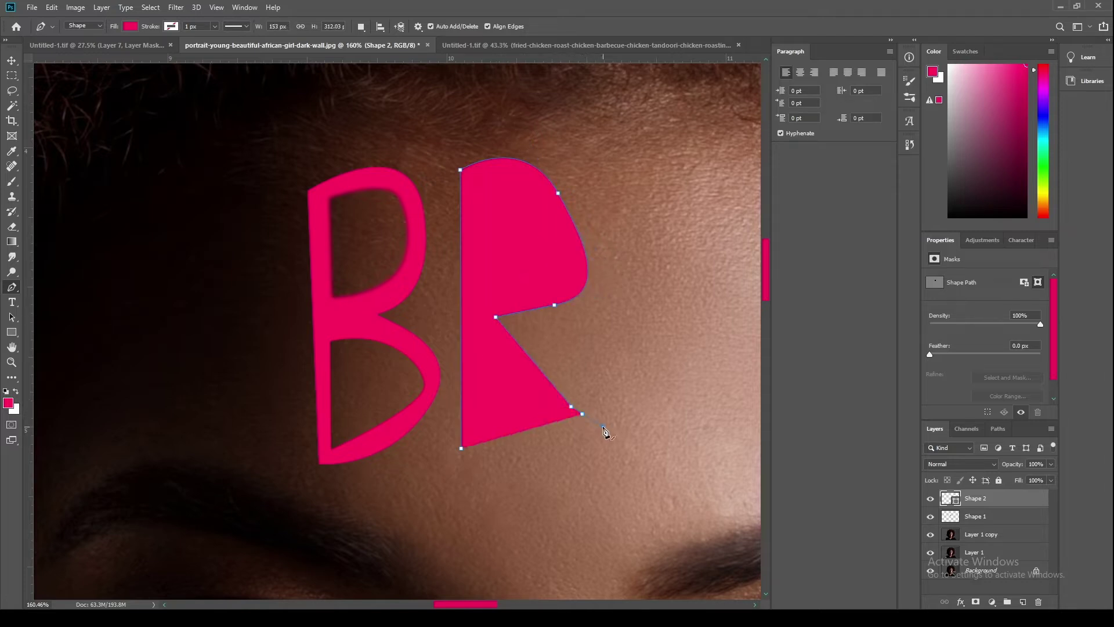
click(603, 427)
click(490, 344)
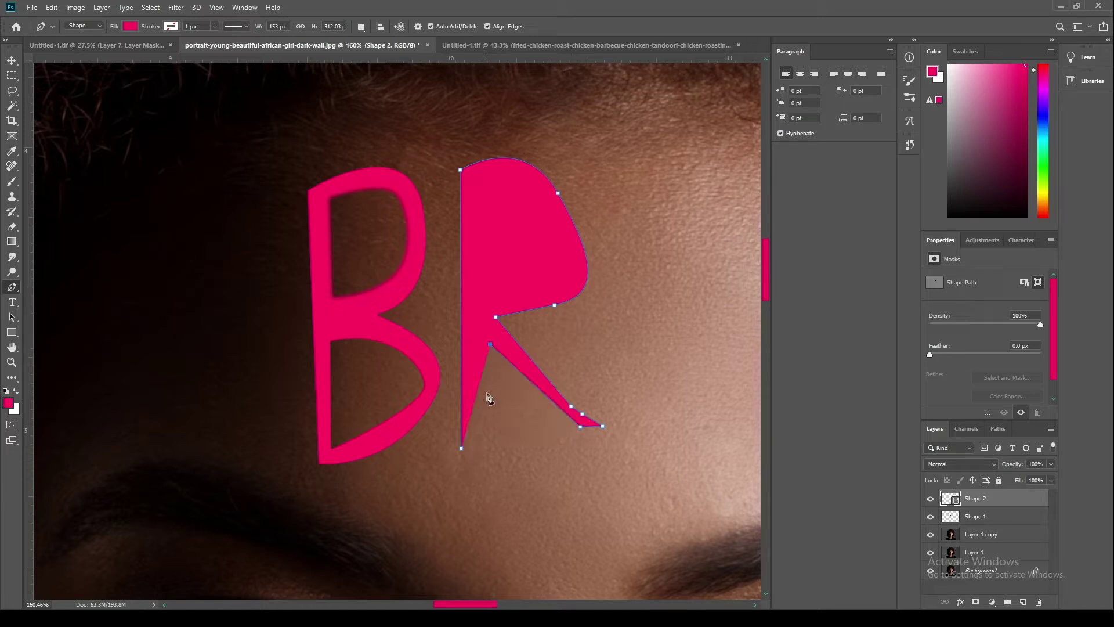
click(475, 441)
click(462, 448)
Rasterize the R's shape layer and add a new empty layer above it.
right_click(1008, 498)
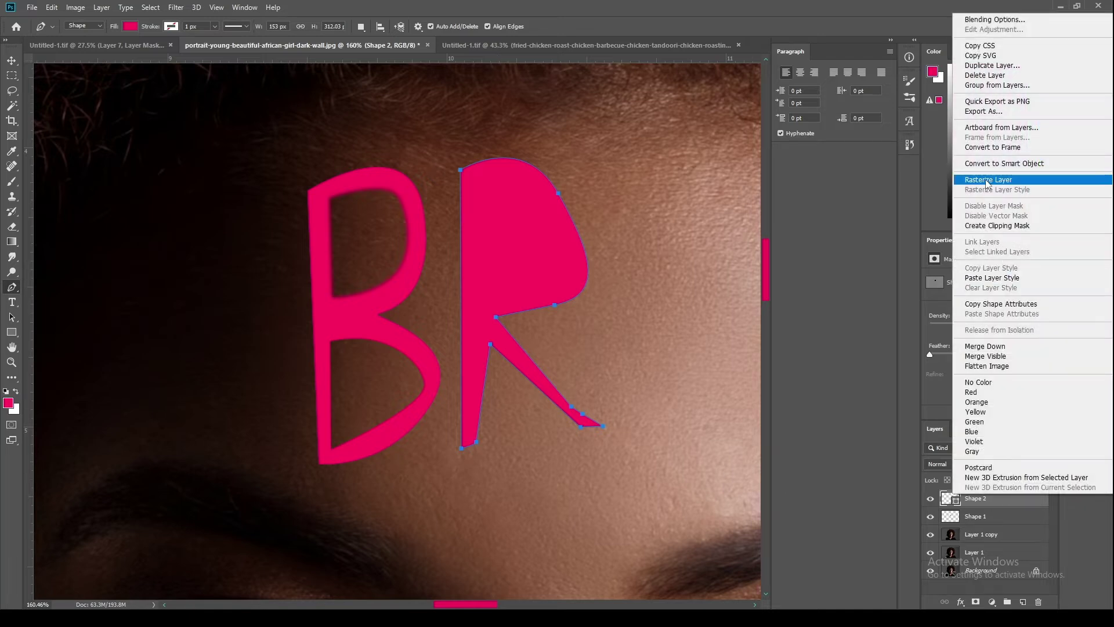
click(988, 180)
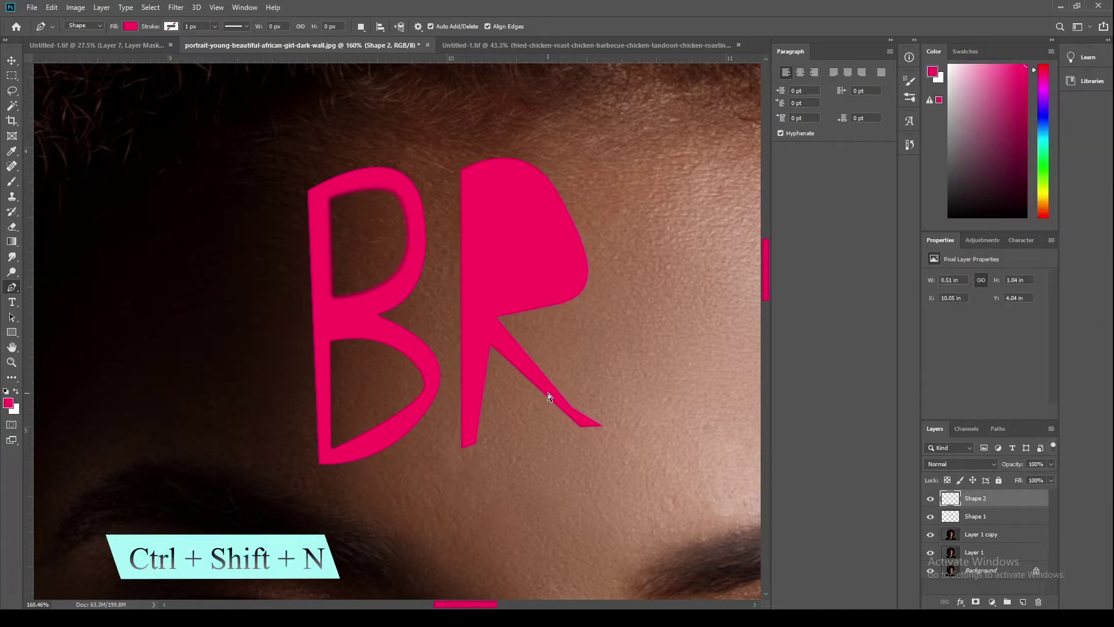
key(ctrl+shift+n)
key(Return)
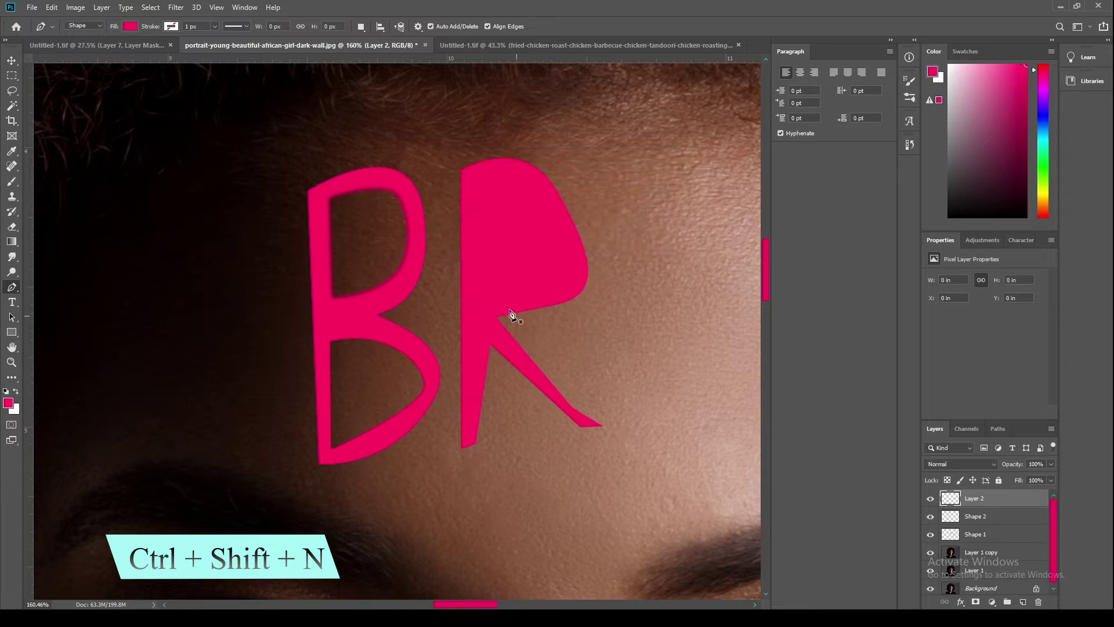
Trace the R's inner opening as a closed path about 104 × 137 px with the Pen tool.
click(480, 302)
click(476, 176)
click(550, 205)
click(566, 246)
drag(568, 274, 553, 289)
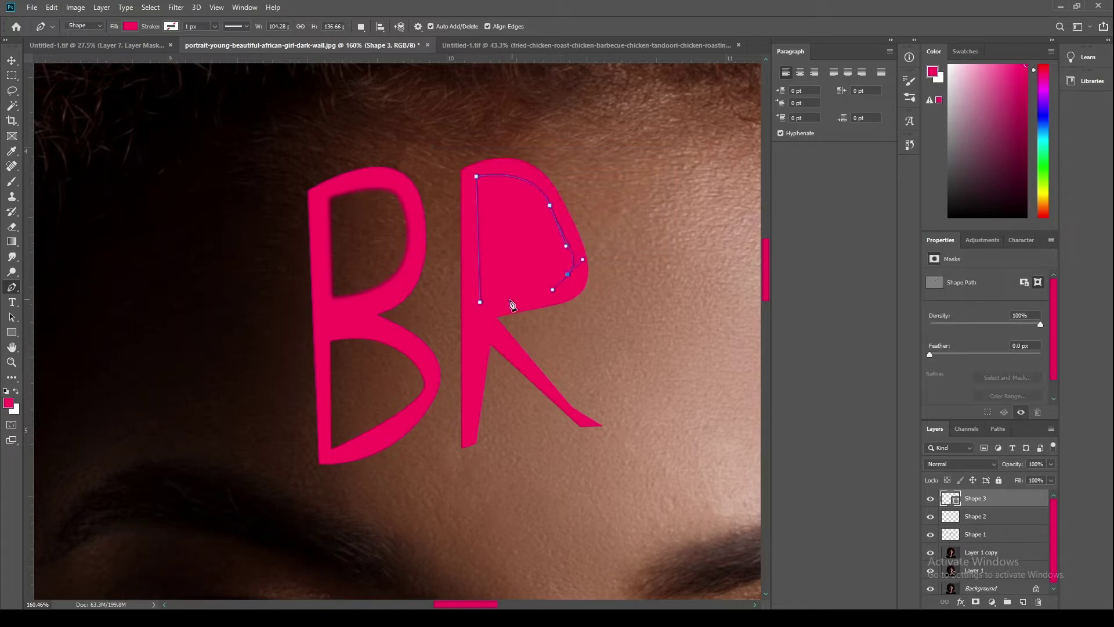
click(470, 301)
Cut the traced opening out of the R's Shape 2 layer through a selection and remove the Shape 3 helper layer.
right_click(510, 262)
click(580, 318)
key(Return)
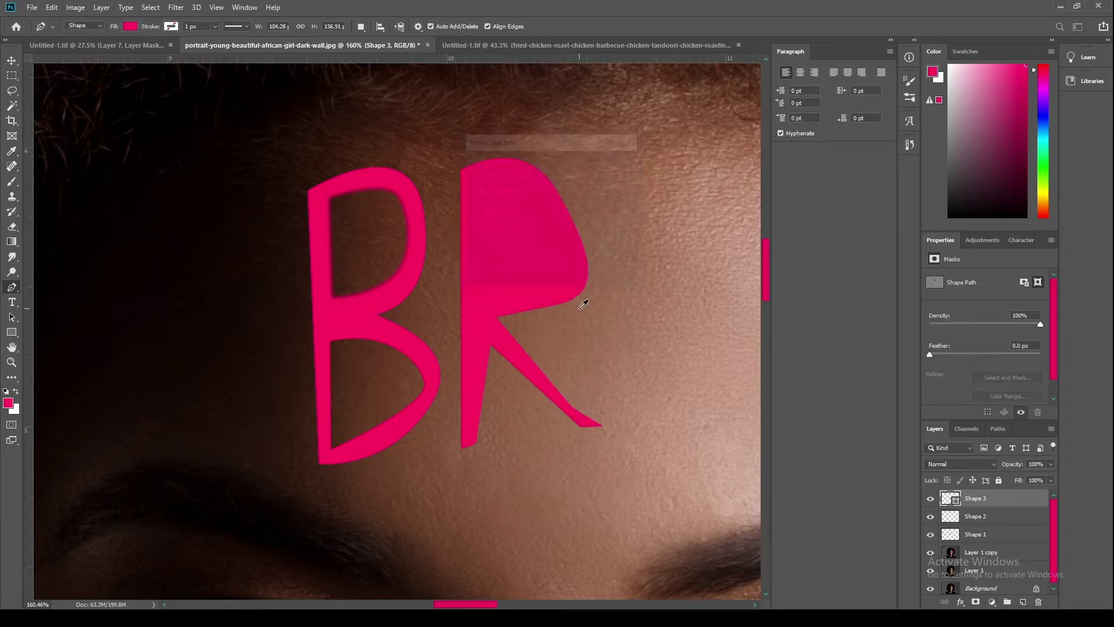
click(935, 516)
key(alt+BackSpace)
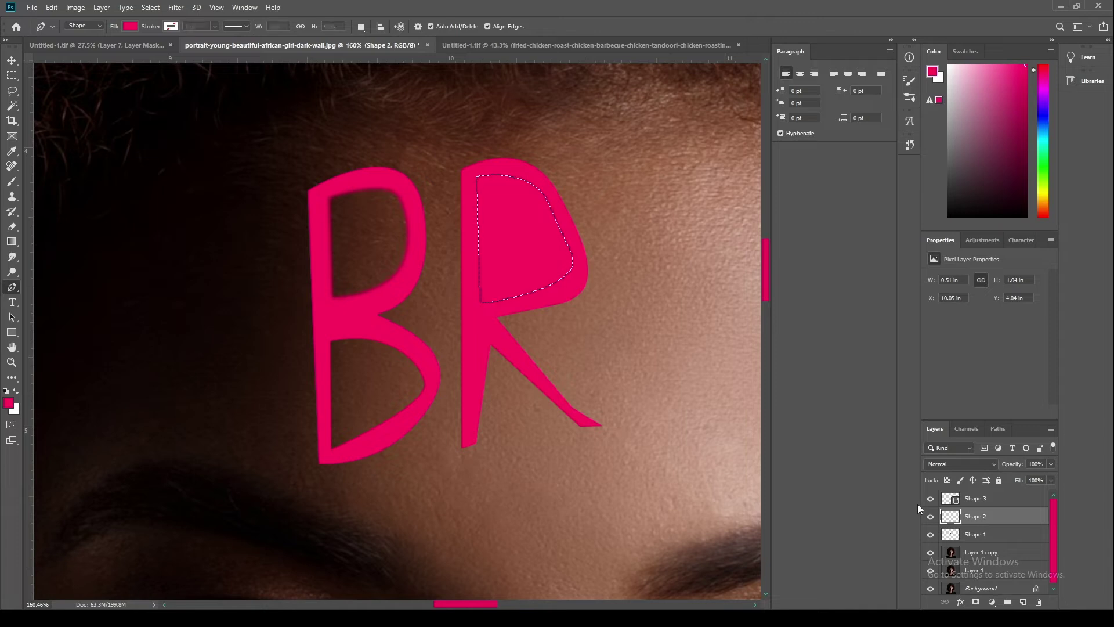
key(ctrl+d)
click(1007, 500)
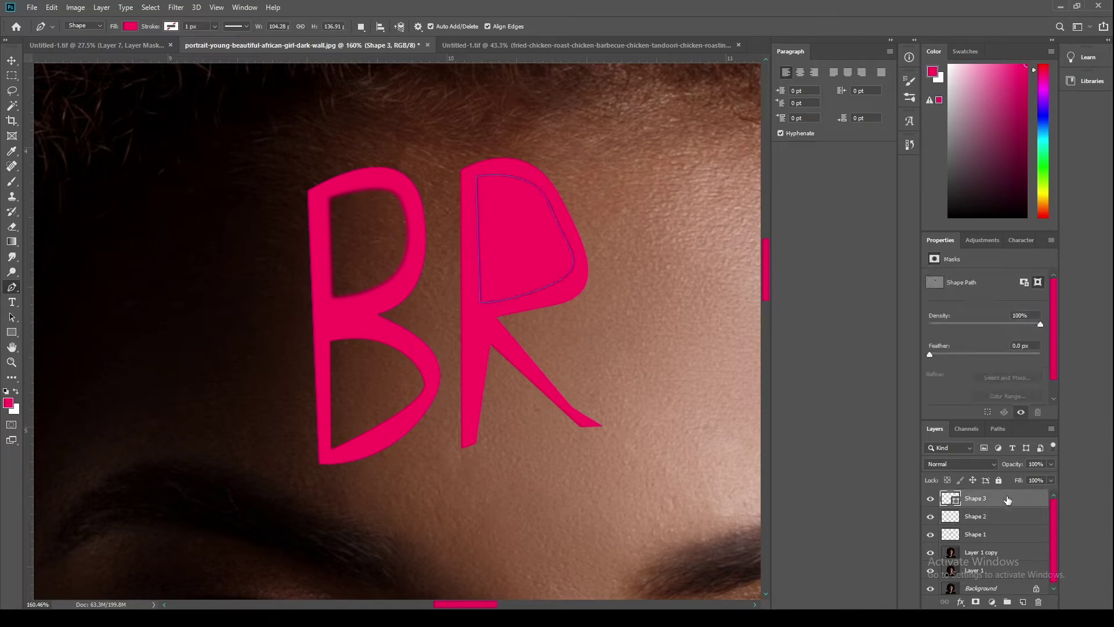
key(Delete)
Draw a closed letter O outline, about 226 × 329 px, beside the R with the Pen tool.
scroll(368, 418, down, 3)
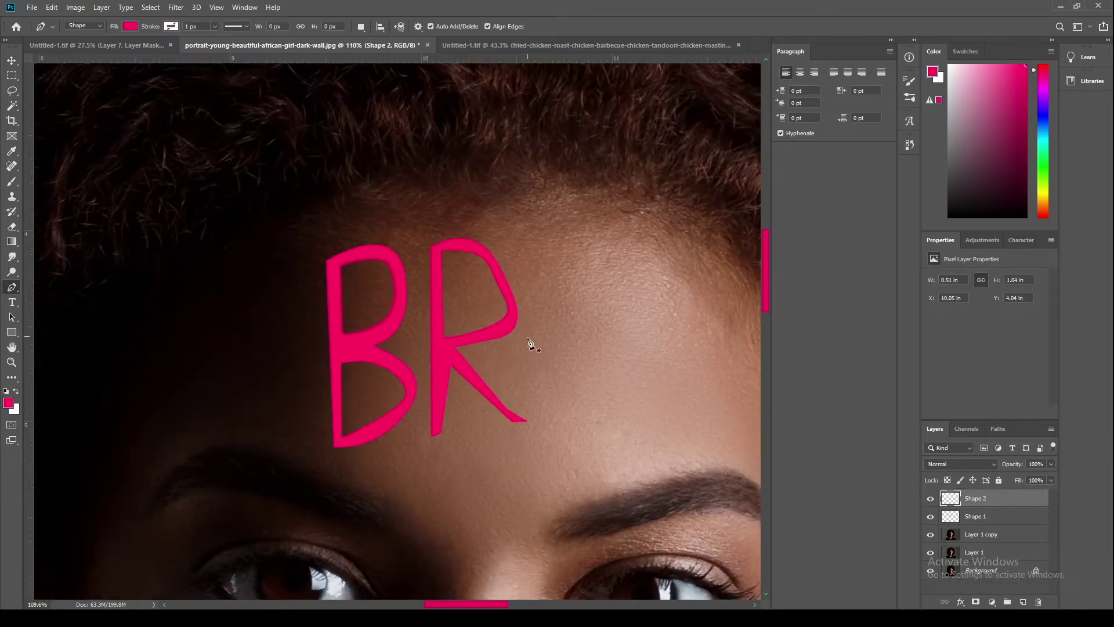
scroll(530, 336, down, 1)
click(579, 435)
drag(528, 272, 668, 242)
key(ctrl+z)
drag(681, 366, 579, 451)
click(579, 435)
Rasterize the O's shape layer and add a new empty layer above it.
right_click(1005, 508)
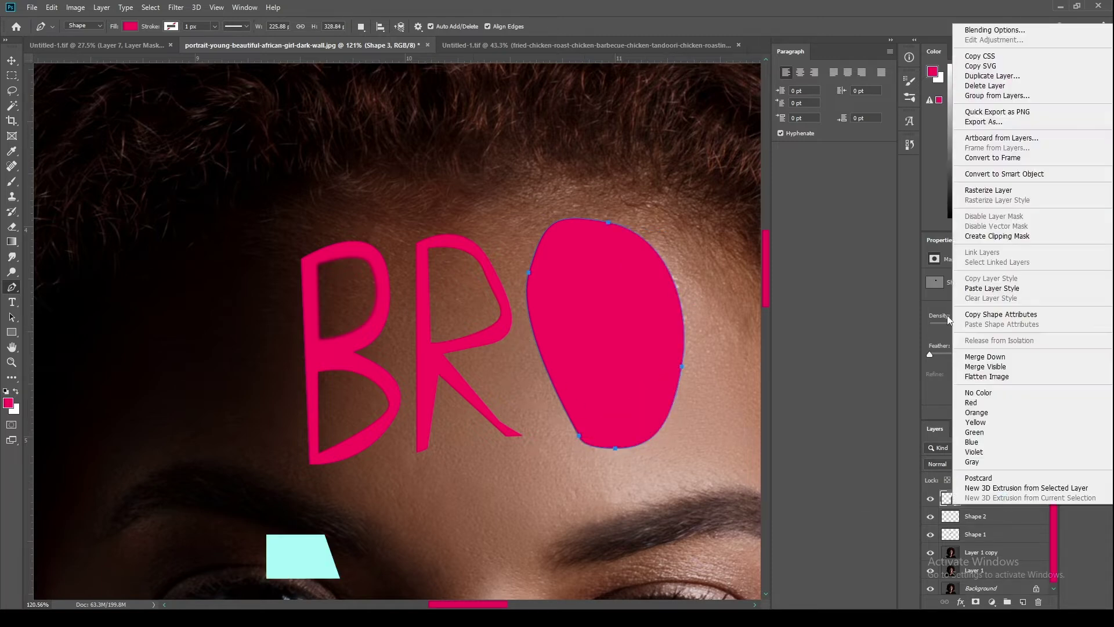
click(990, 194)
key(ctrl+shift+n)
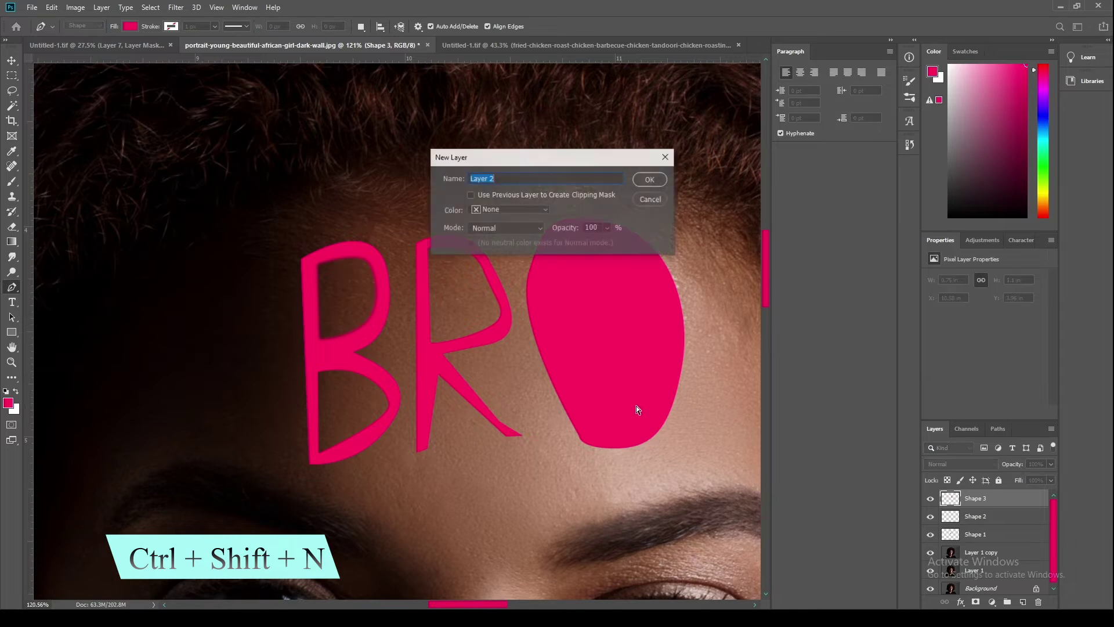
key(Return)
Trace the O's inner opening, about 168 × 295 px, with the Pen tool and convert the path to a selection.
click(594, 436)
drag(543, 304, 549, 263)
drag(654, 289, 663, 348)
click(594, 437)
right_click(617, 361)
click(654, 150)
key(Return)
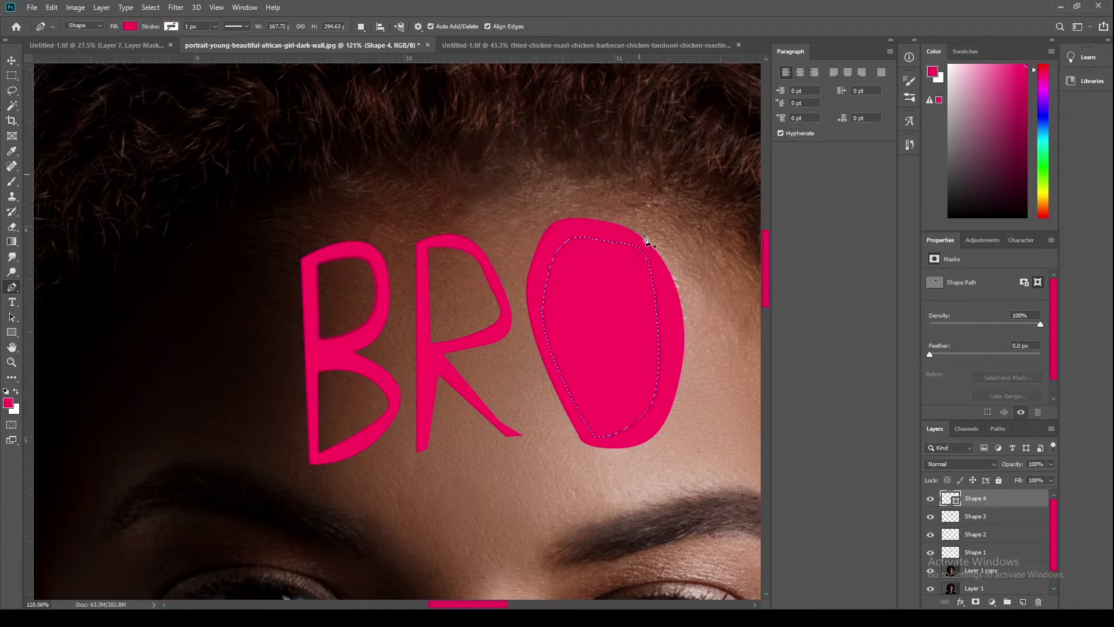
Cut the selected opening out of the O's Shape 3 layer and remove the Shape 4 helper layer.
click(1002, 518)
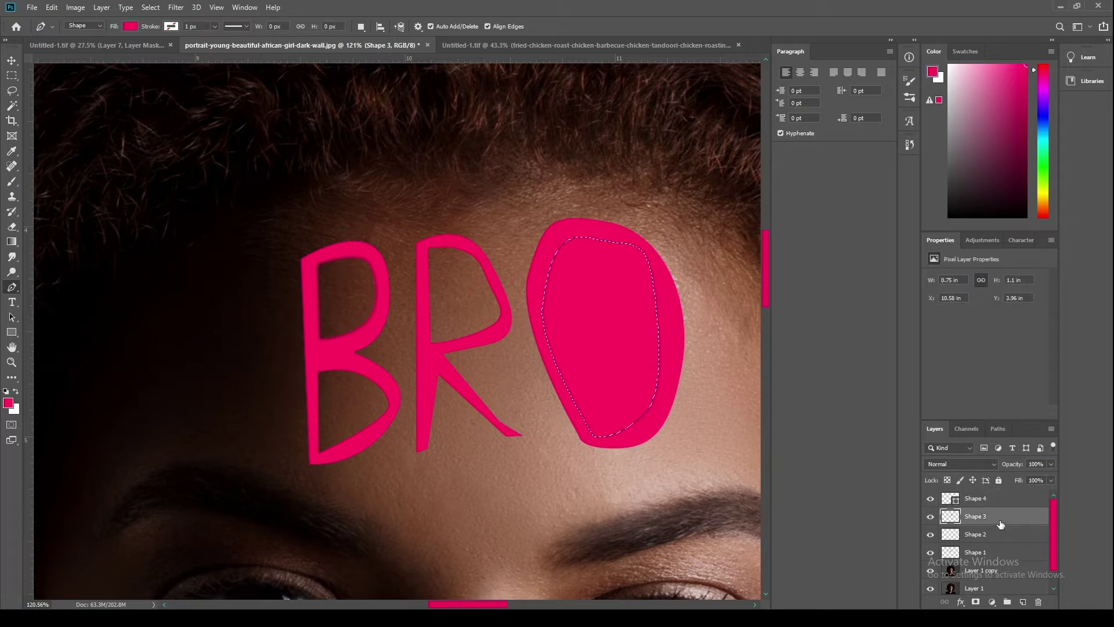
click(988, 497)
key(Delete)
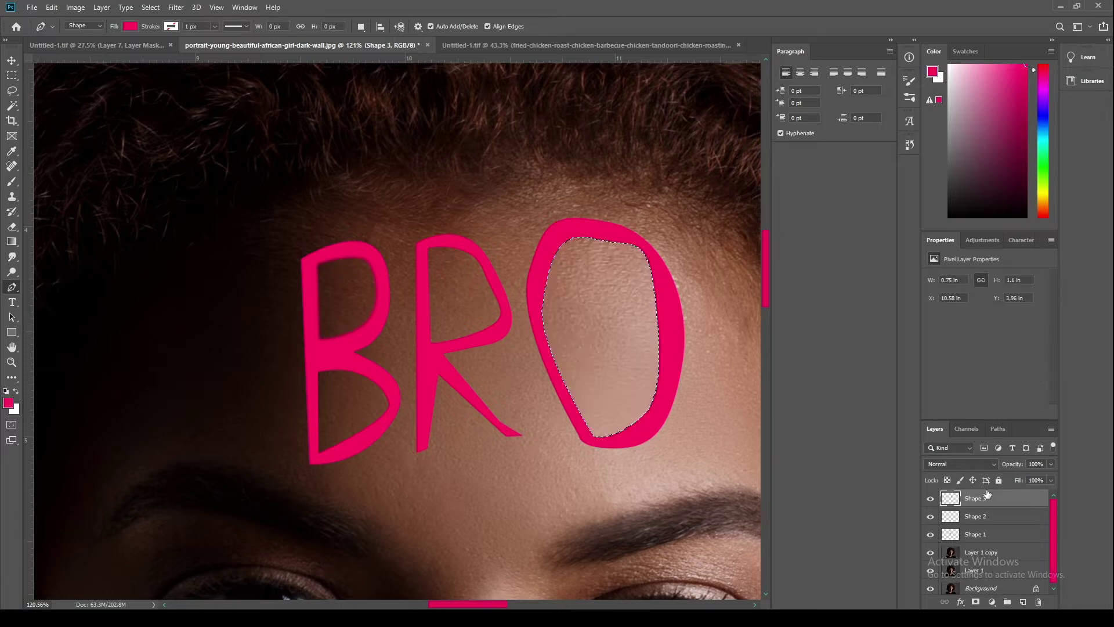
Draw a closed letter K outline, about 154 × 304 px, beside the O with the Pen tool.
scroll(421, 427, down, 6)
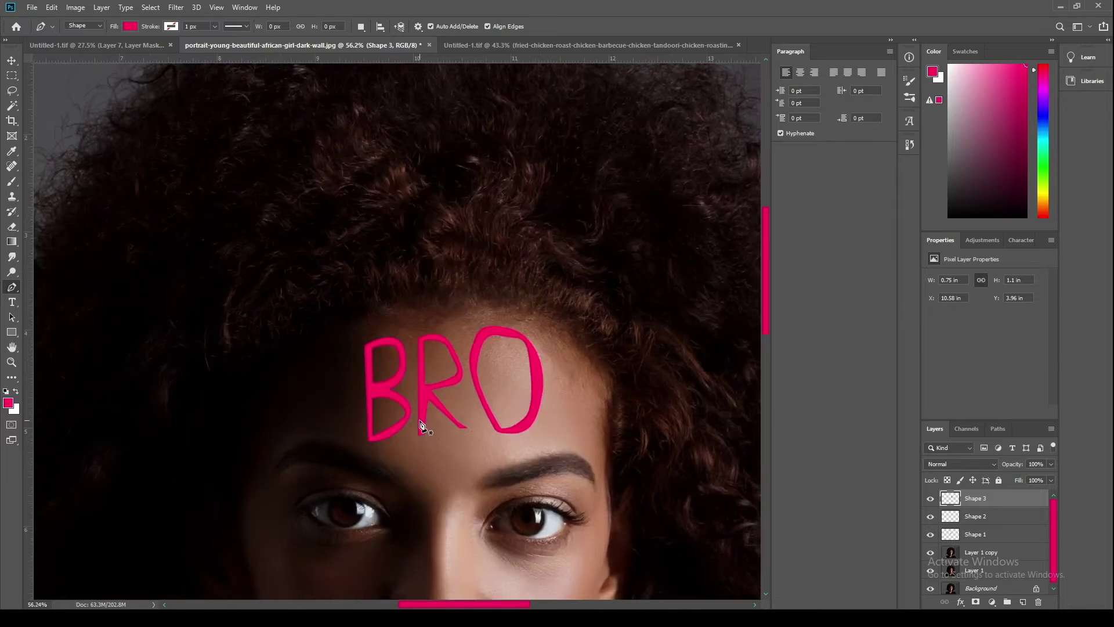
scroll(524, 393, up, 4)
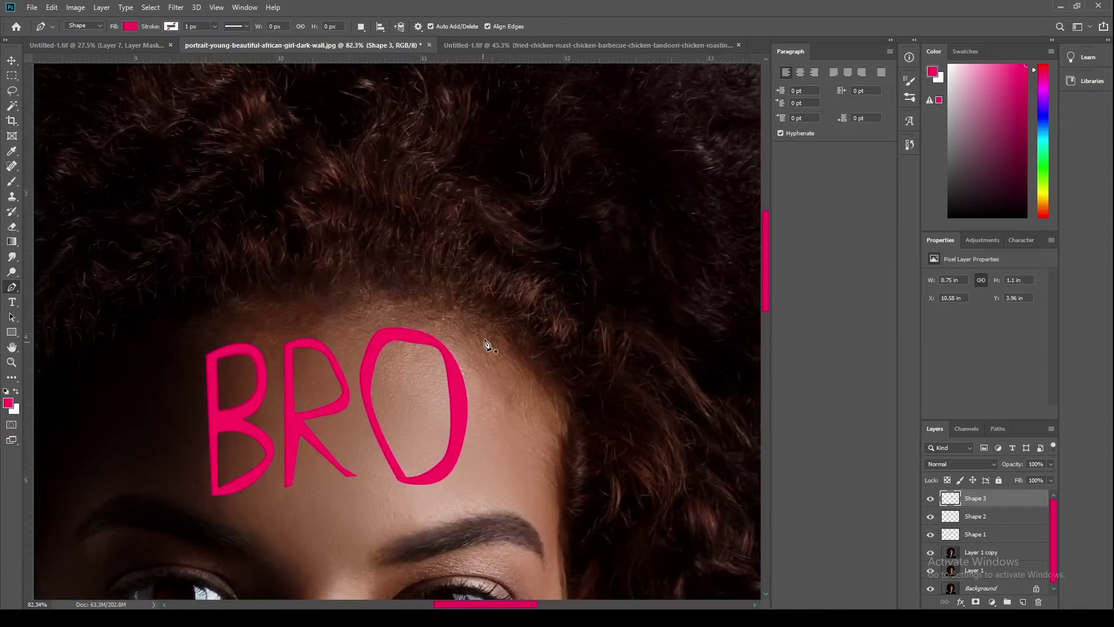
click(481, 468)
click(479, 332)
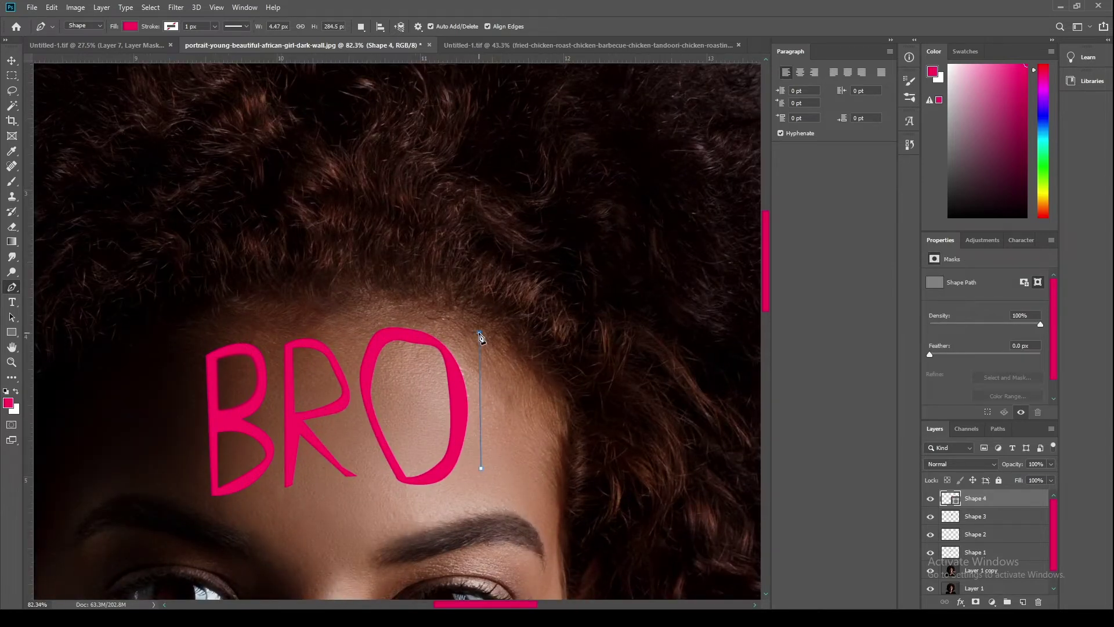
click(498, 330)
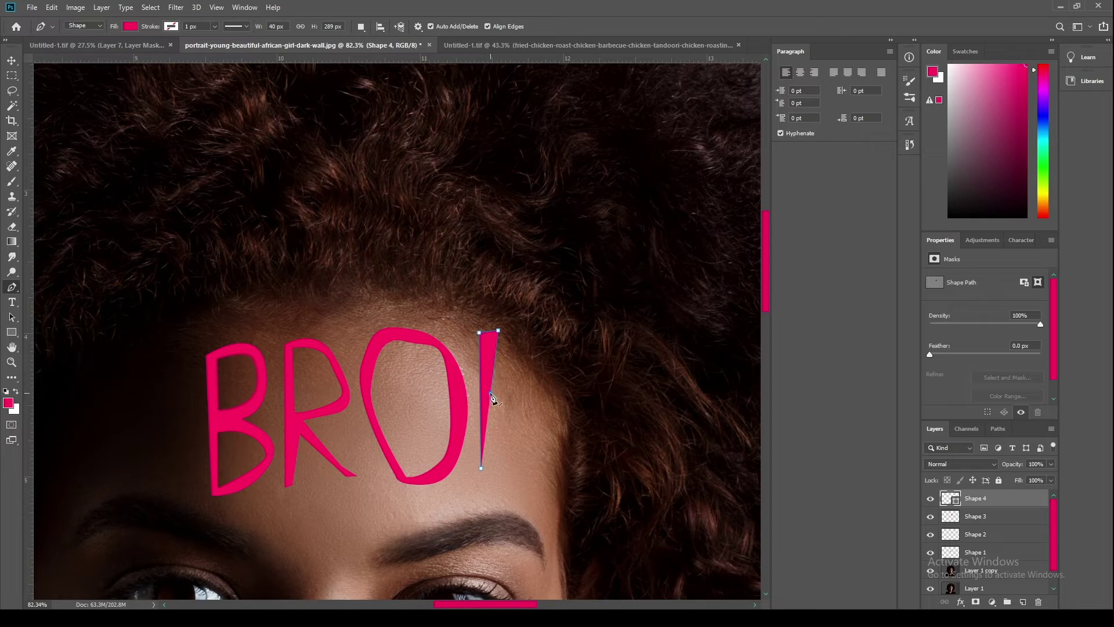
click(540, 333)
click(553, 342)
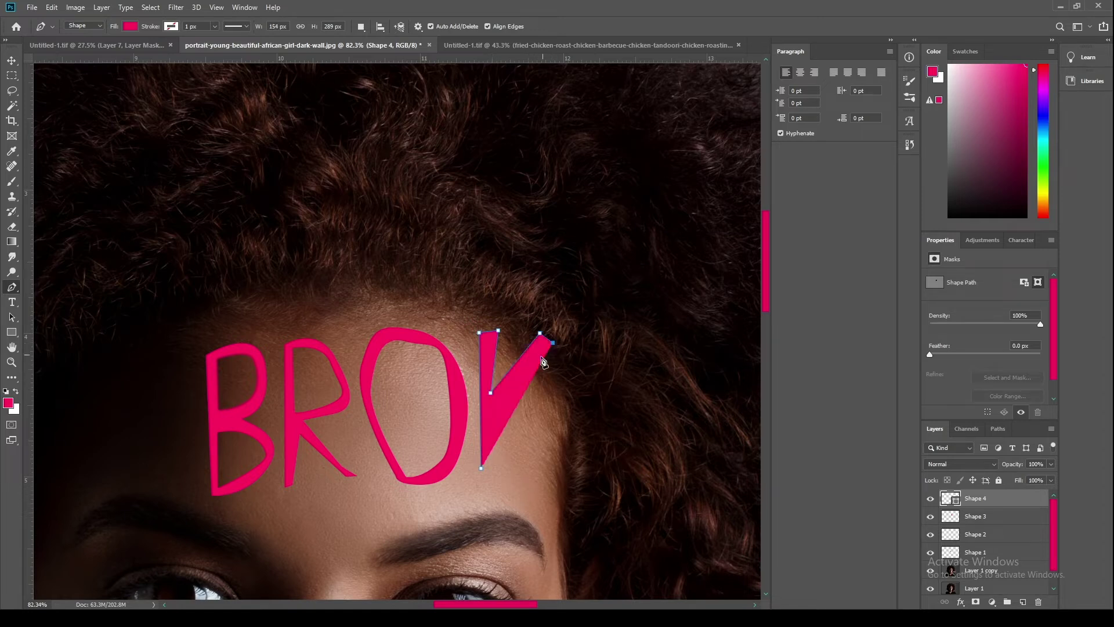
click(499, 399)
click(538, 453)
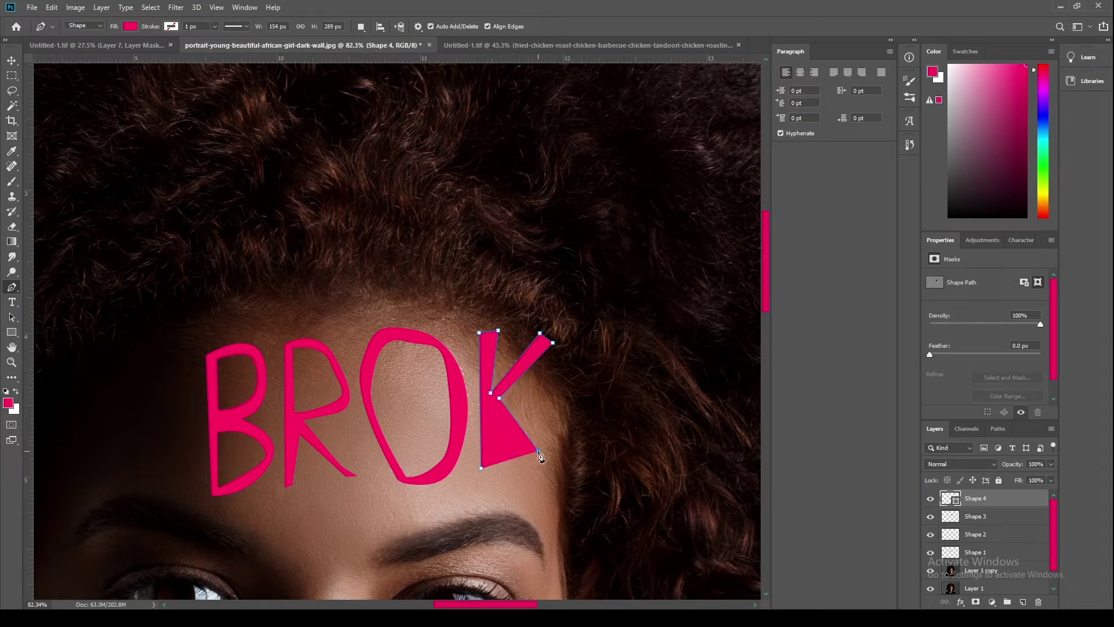
click(529, 457)
click(492, 421)
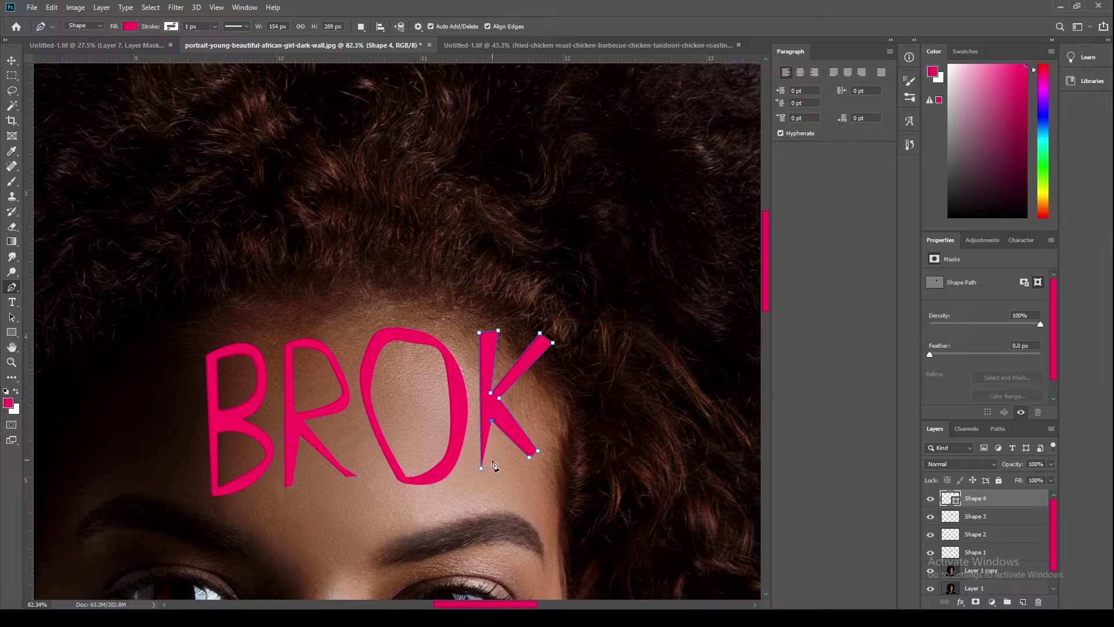
click(491, 475)
Add a new layer and draw a closed letter E outline on it, about 151 × 280 px, beside the K with the Pen tool.
scroll(481, 475, down, 2)
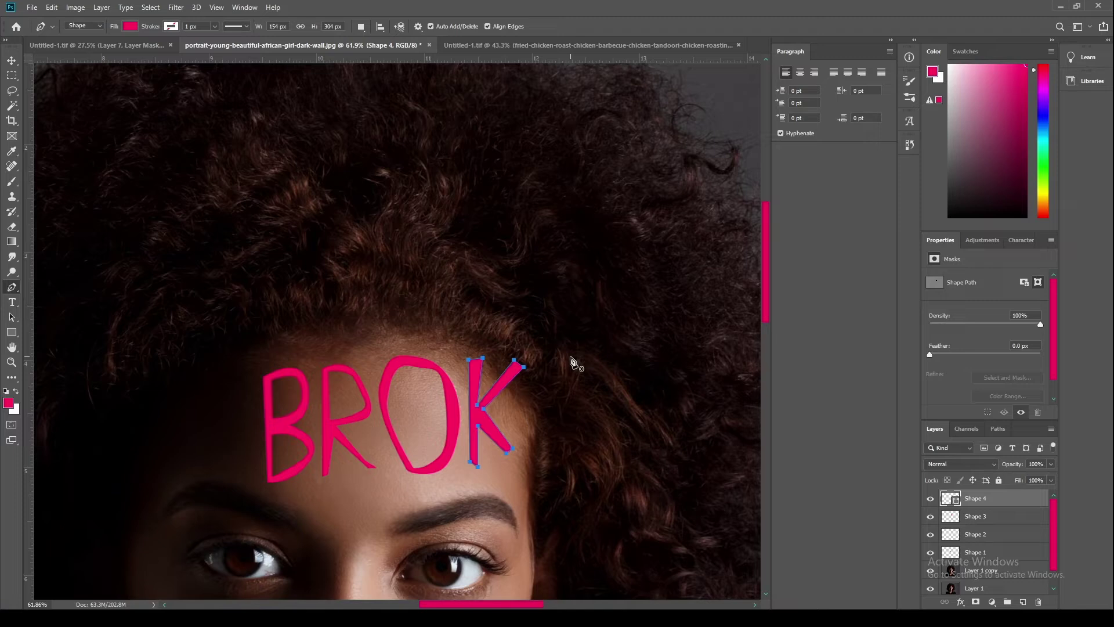
key(ctrl+shift+n)
key(Return)
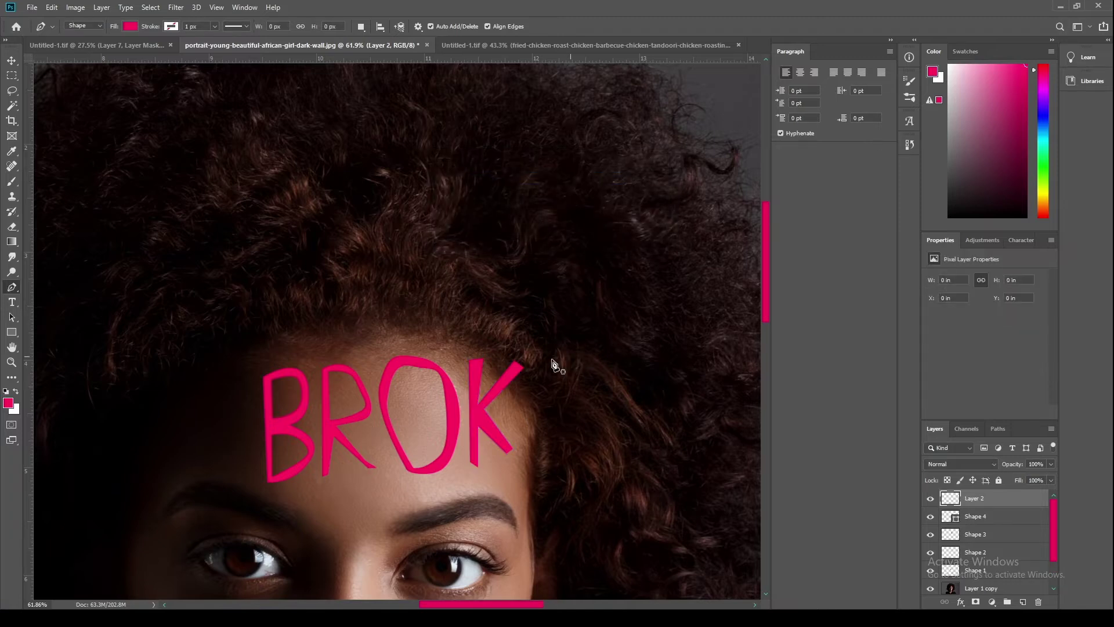
click(579, 361)
click(545, 362)
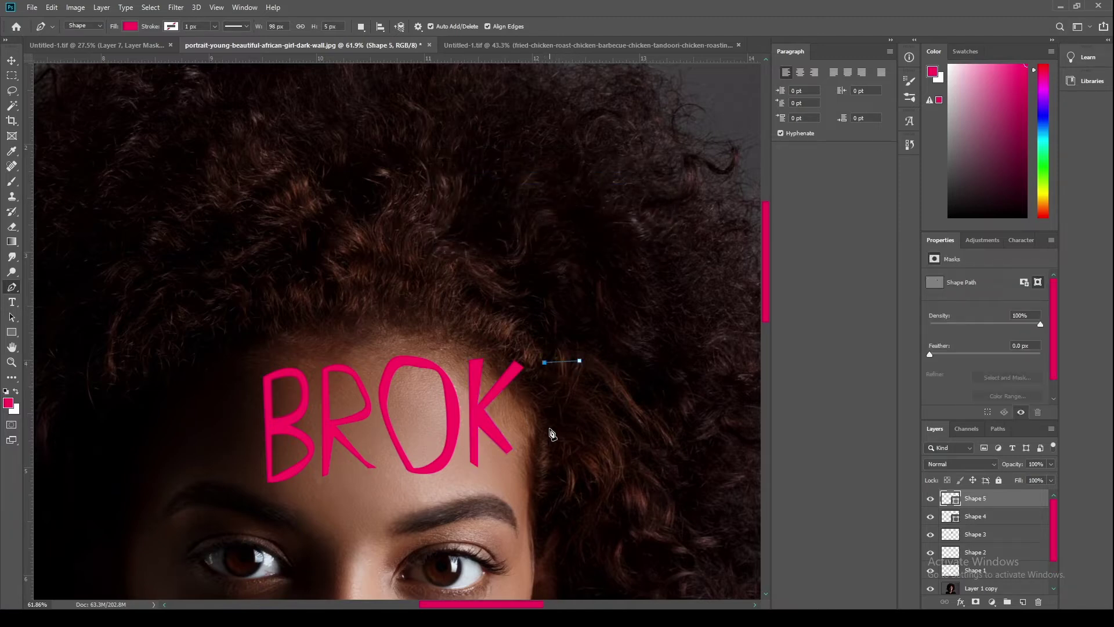
click(536, 458)
click(590, 458)
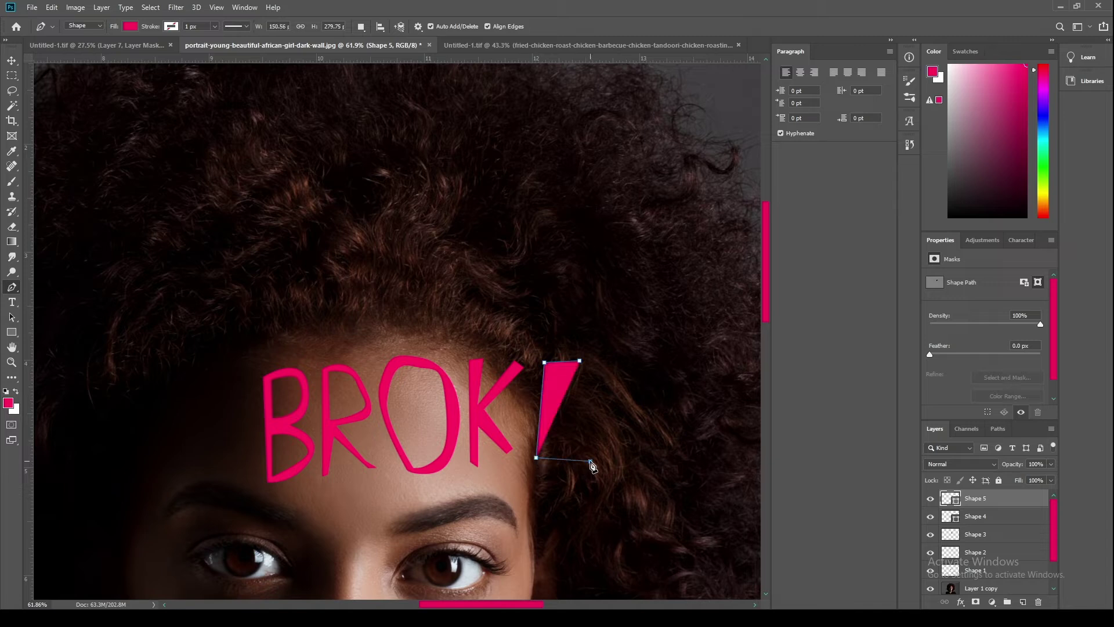
click(553, 449)
click(549, 410)
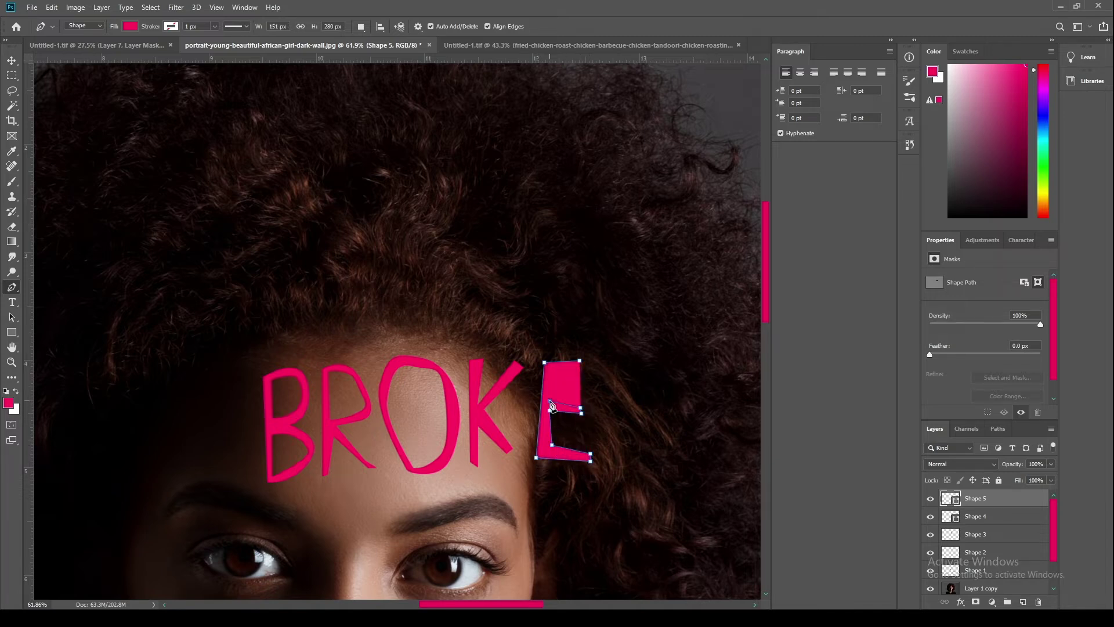
click(550, 401)
click(553, 374)
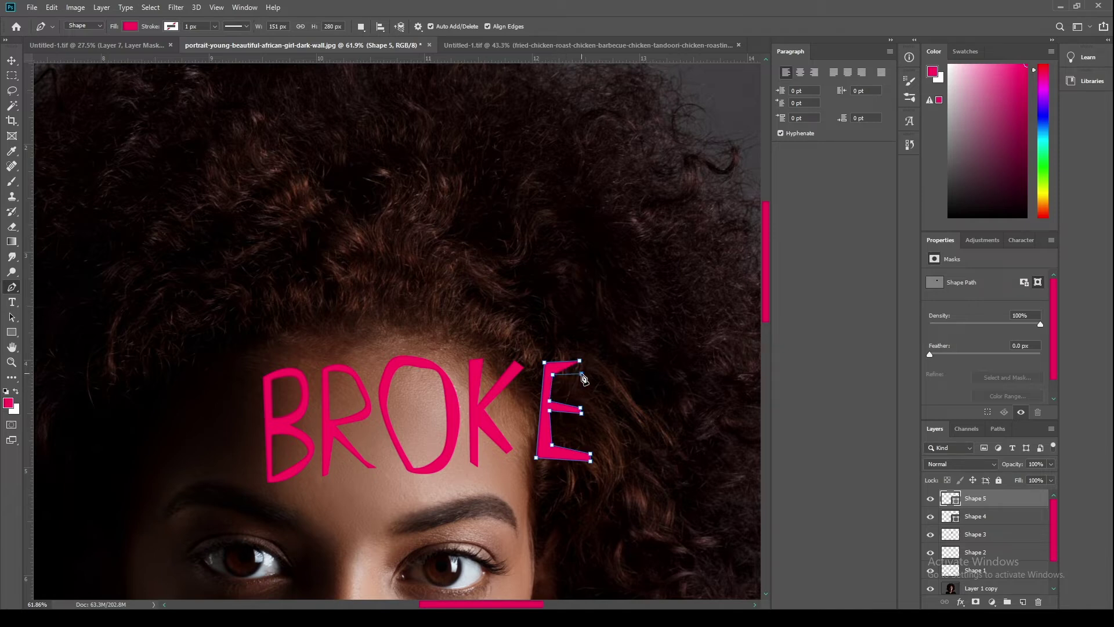
click(580, 363)
Add a new layer and draw a closed letter N outline on it, about 213 × 319 px, beside the E with the Pen tool.
key(v)
key(ctrl+shift+n)
key(Return)
key(p)
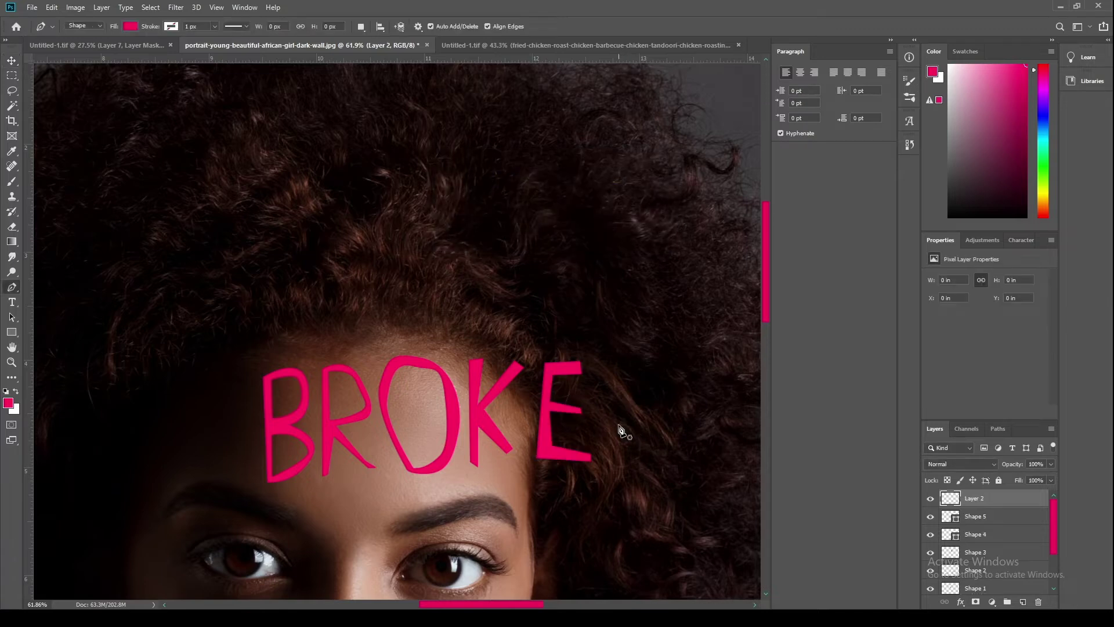
click(605, 464)
click(602, 357)
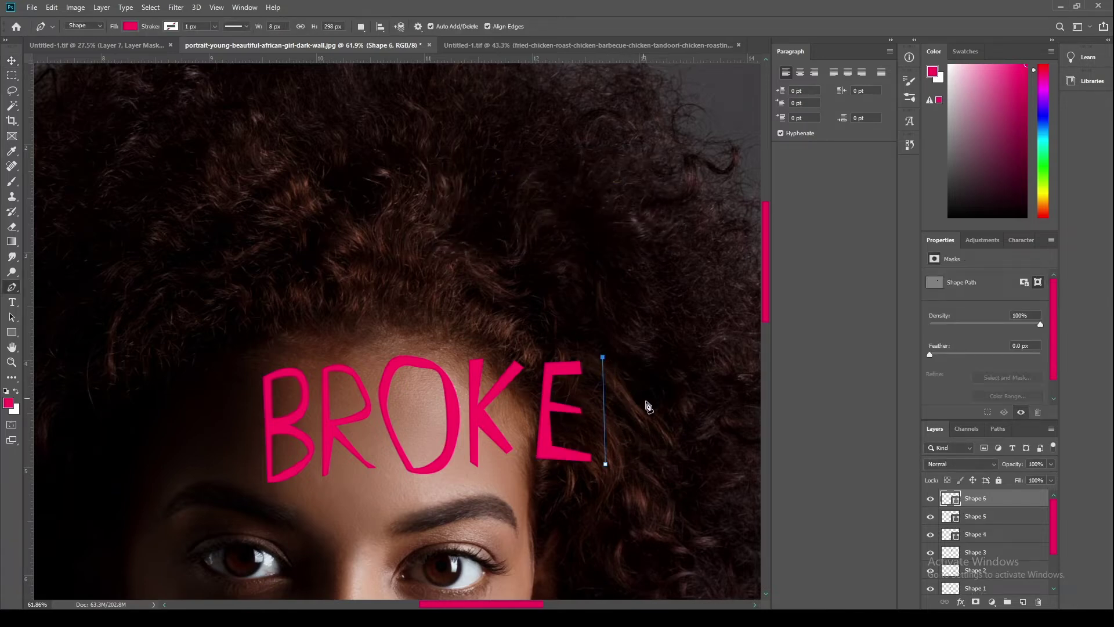
click(670, 454)
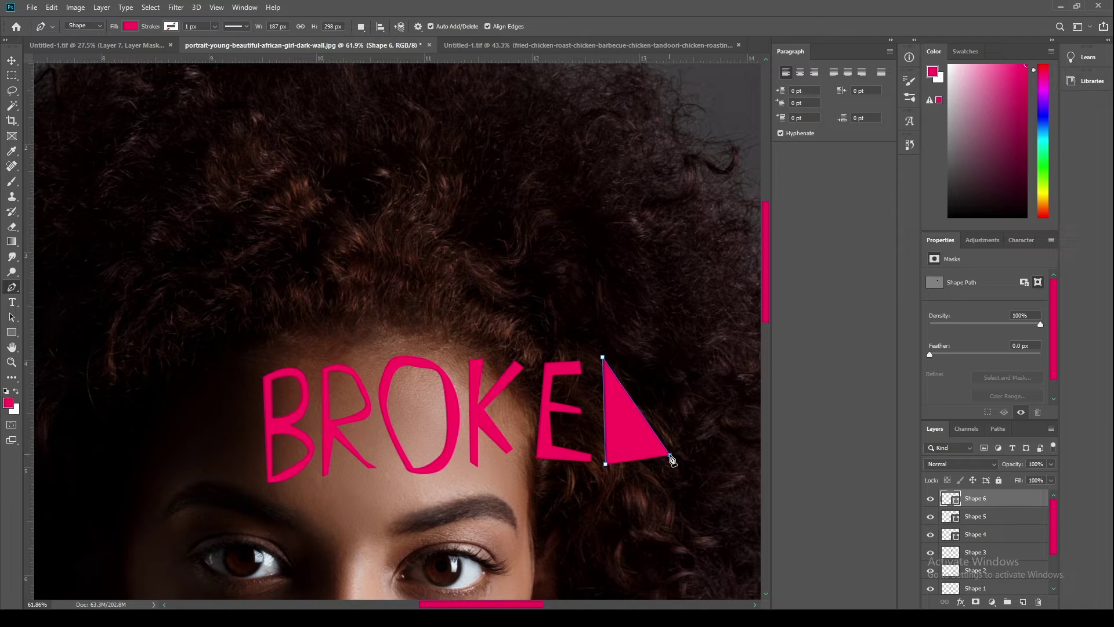
click(663, 352)
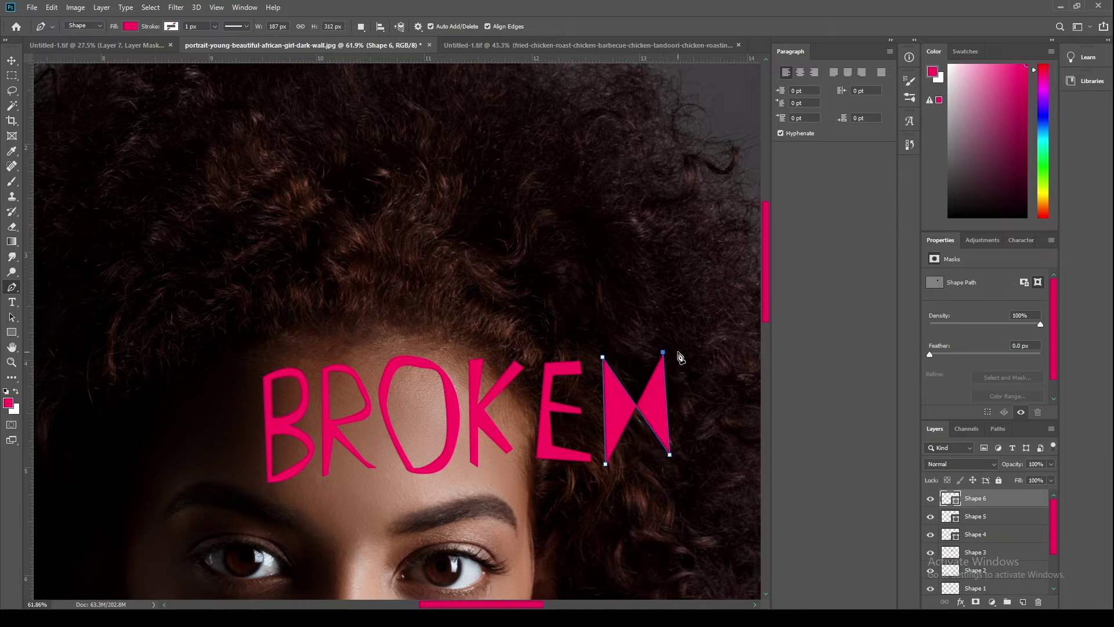
click(679, 462)
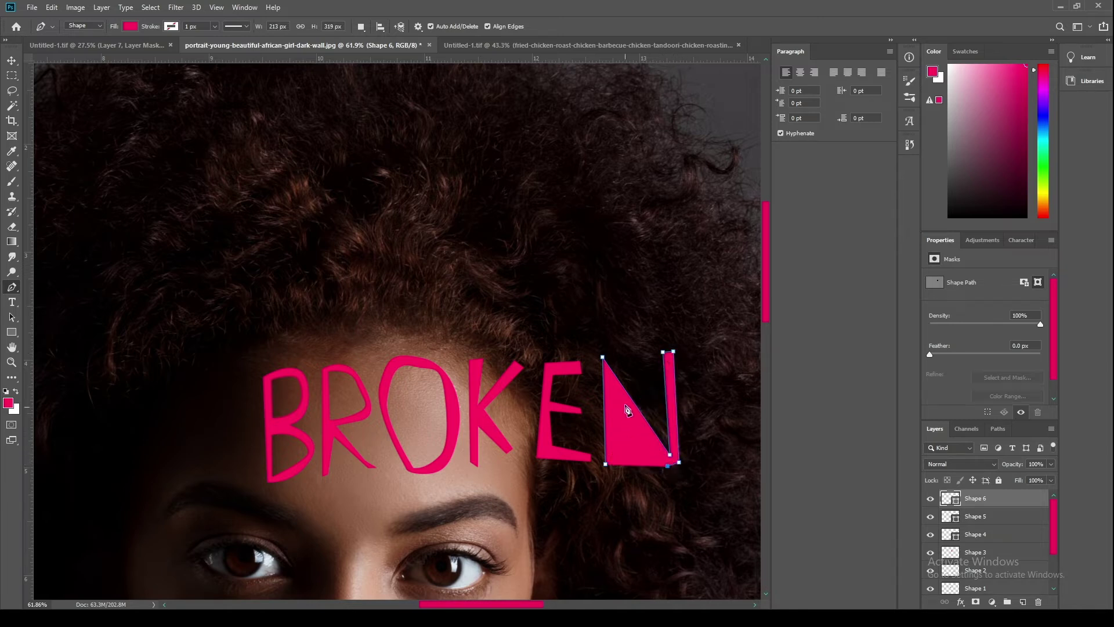
click(615, 392)
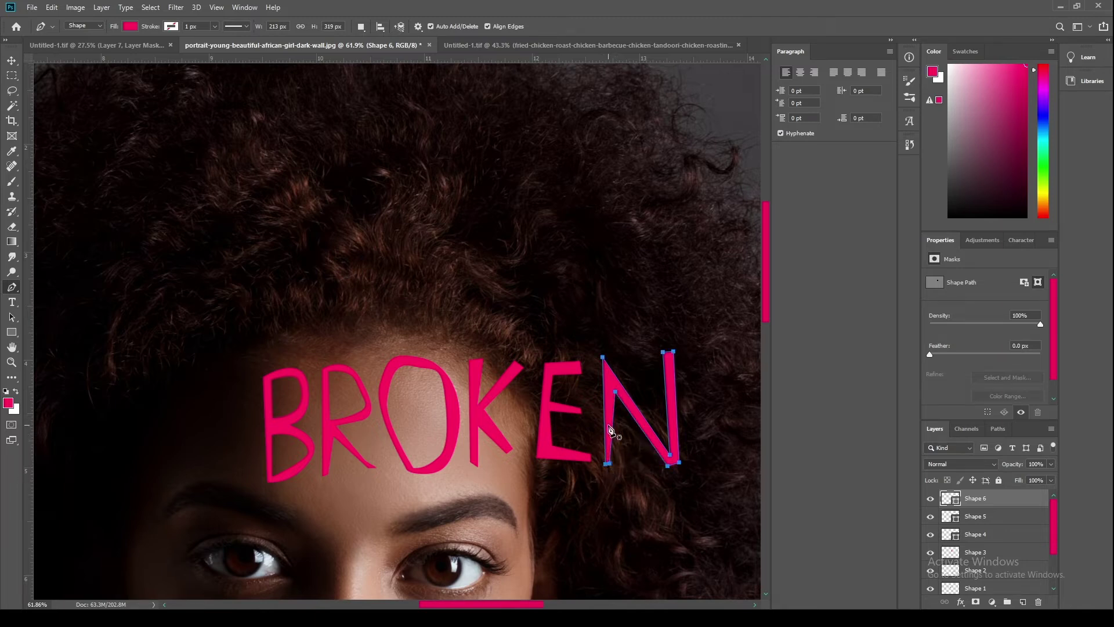
Lock the photo layers Layer 1 copy and Layer 1.
key(v)
click(554, 428)
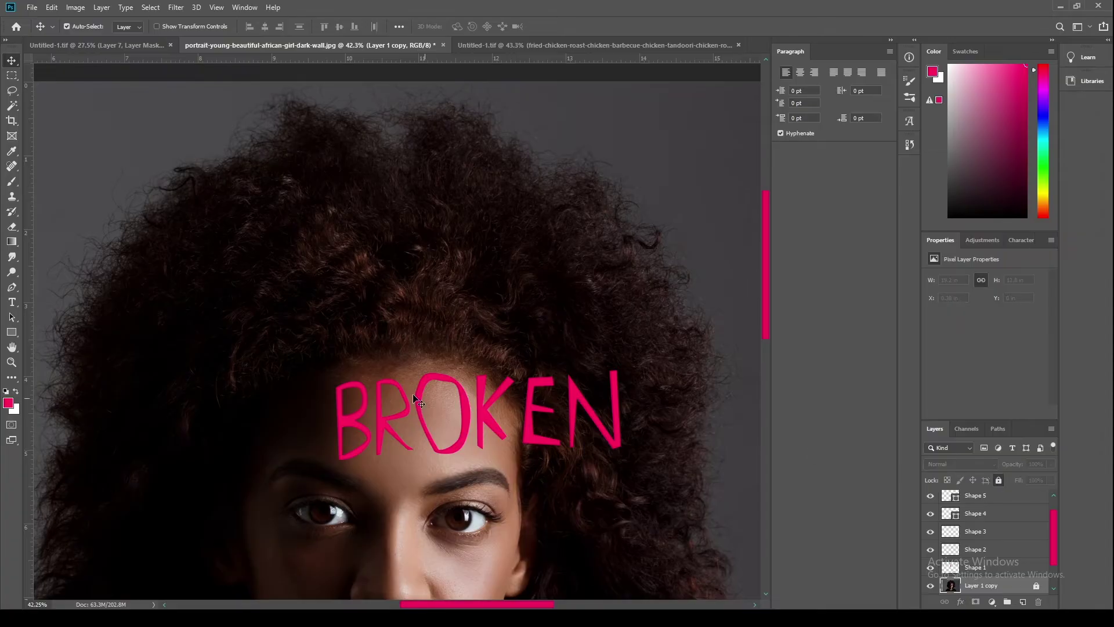
click(414, 400)
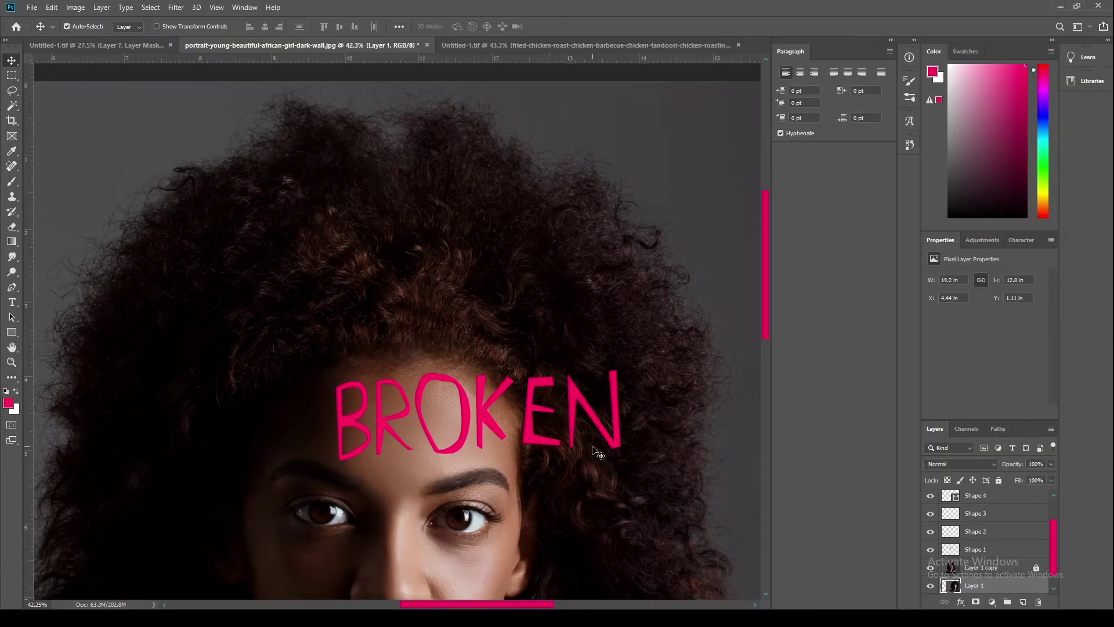
click(998, 480)
Select all BROKEN letters, move them over the forehead and scale them down to about 2.48 × 0.78 in.
drag(250, 373, 526, 435)
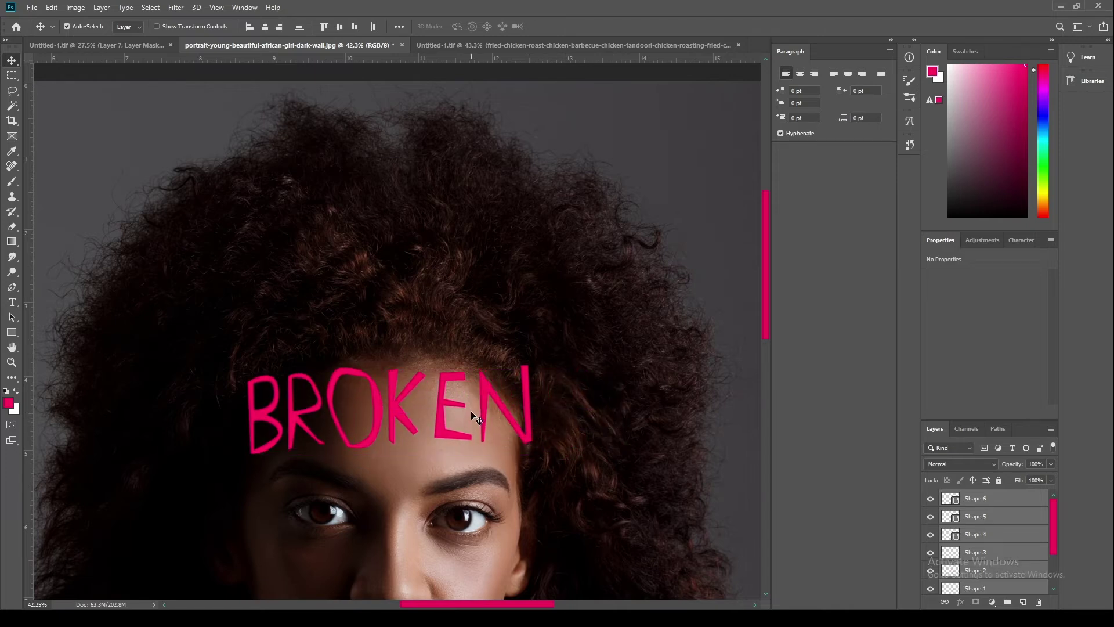
key(ctrl+t)
drag(534, 362, 496, 421)
key(Return)
scroll(495, 418, up, 5)
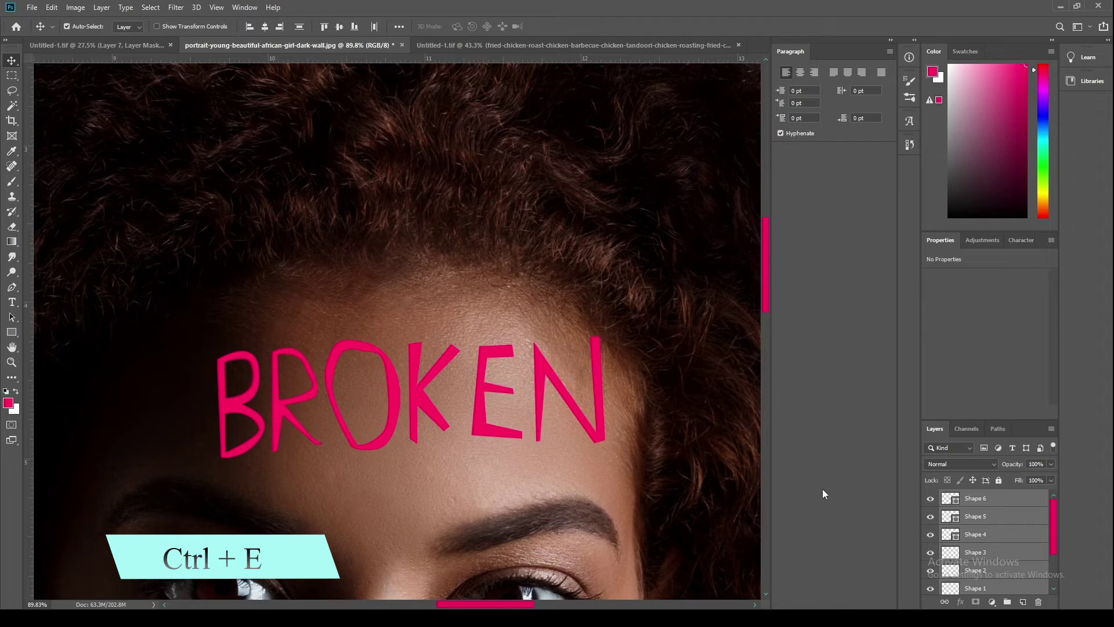
Merge the letter layers into one and add a 1 px outside Stroke effect to it.
key(ctrl+e)
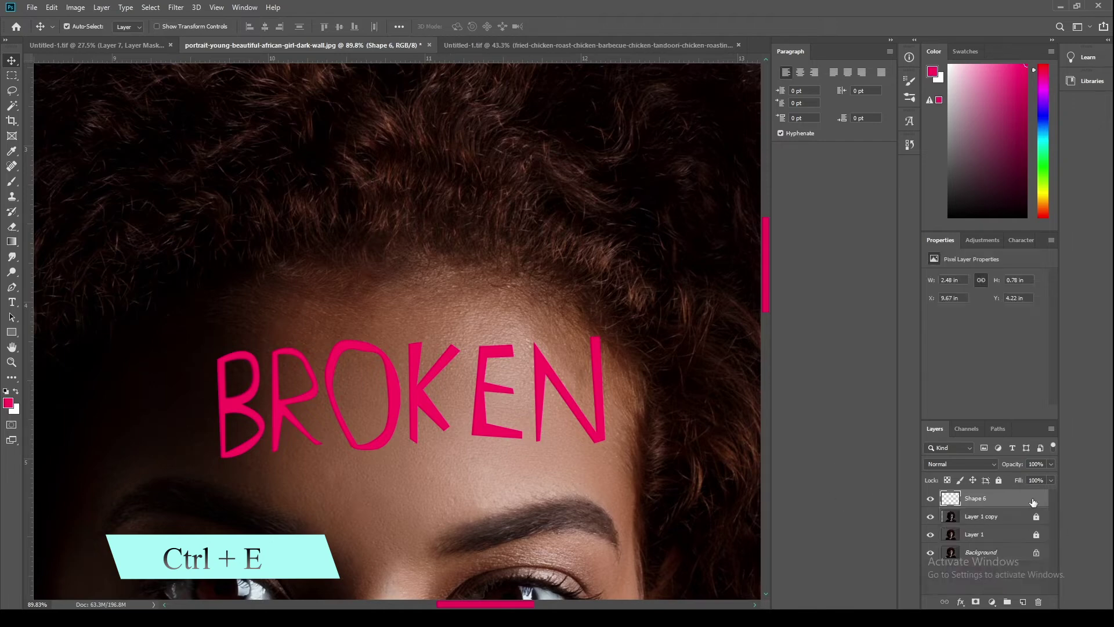
double_click(1033, 500)
click(712, 426)
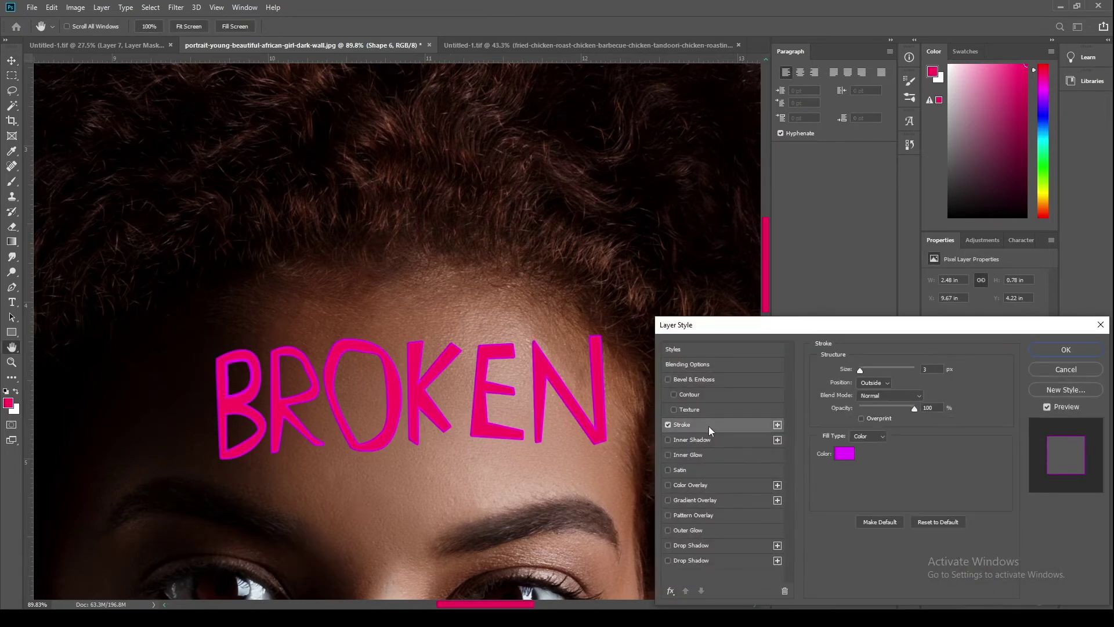
drag(860, 373, 855, 372)
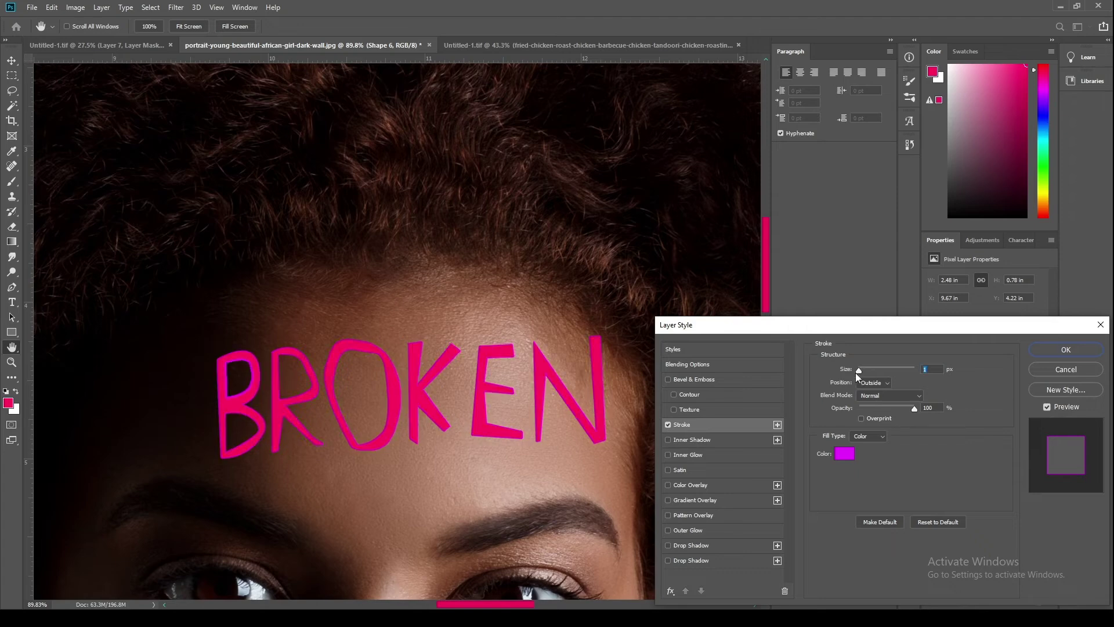
Set the lettering's stroke colour to light pink #ea5e92.
click(844, 455)
click(424, 390)
click(167, 332)
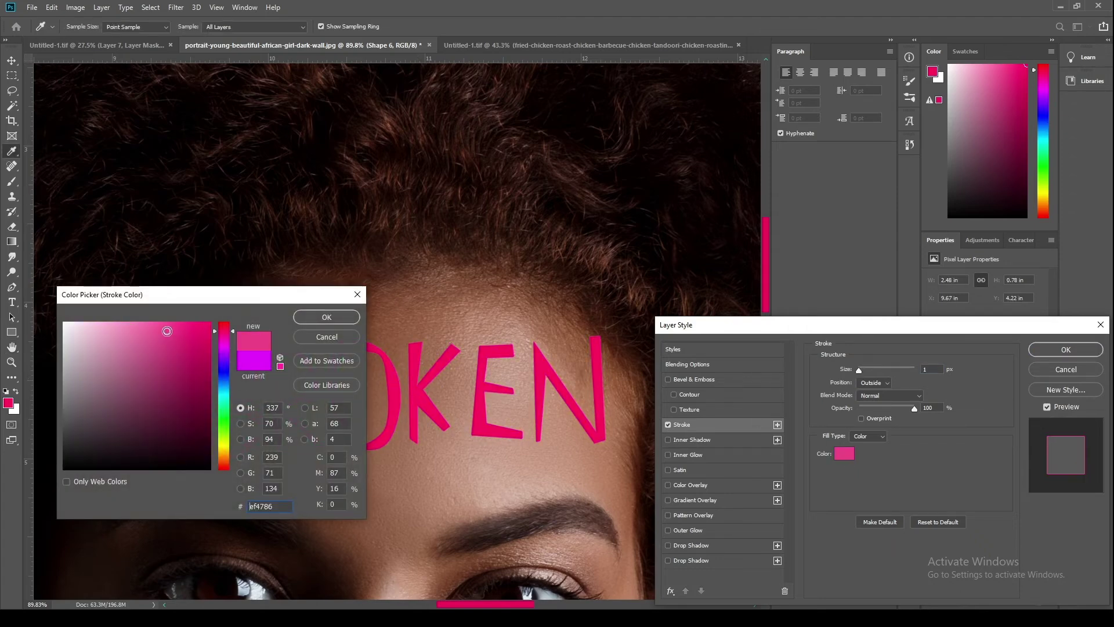
click(152, 334)
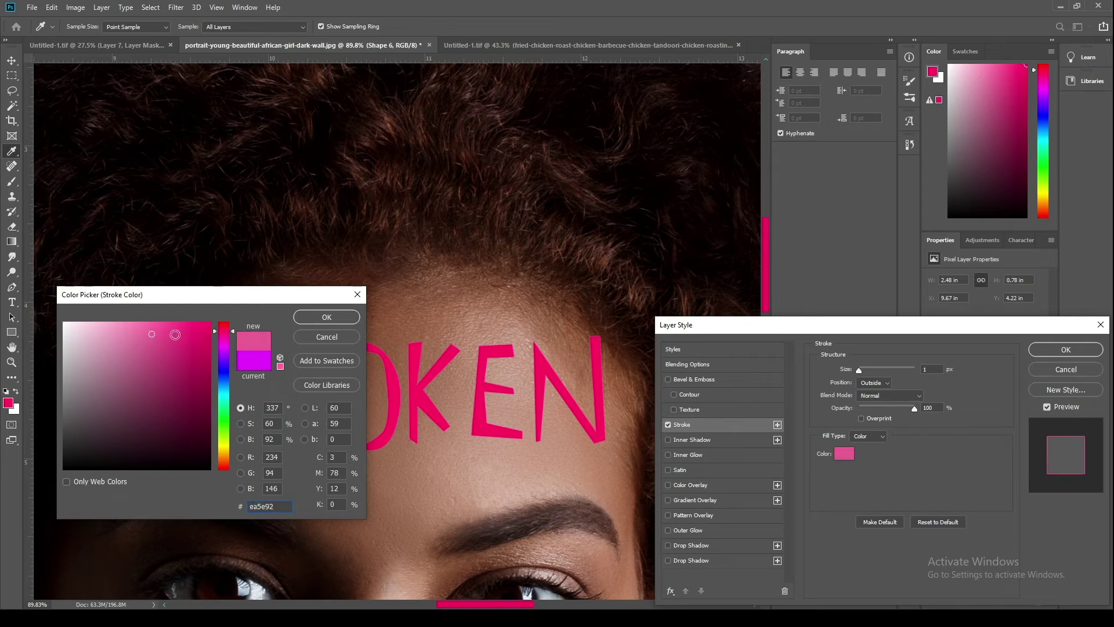
click(327, 317)
drag(858, 372, 859, 373)
click(845, 453)
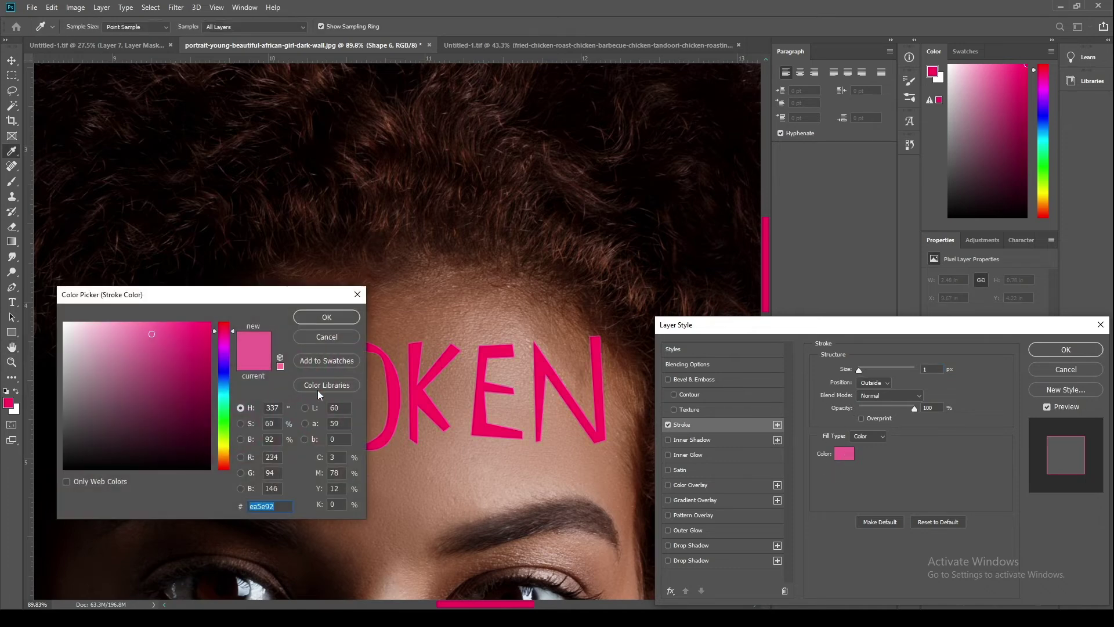
click(327, 317)
Add a magenta Outer Glow effect to the BROKEN lettering.
click(718, 531)
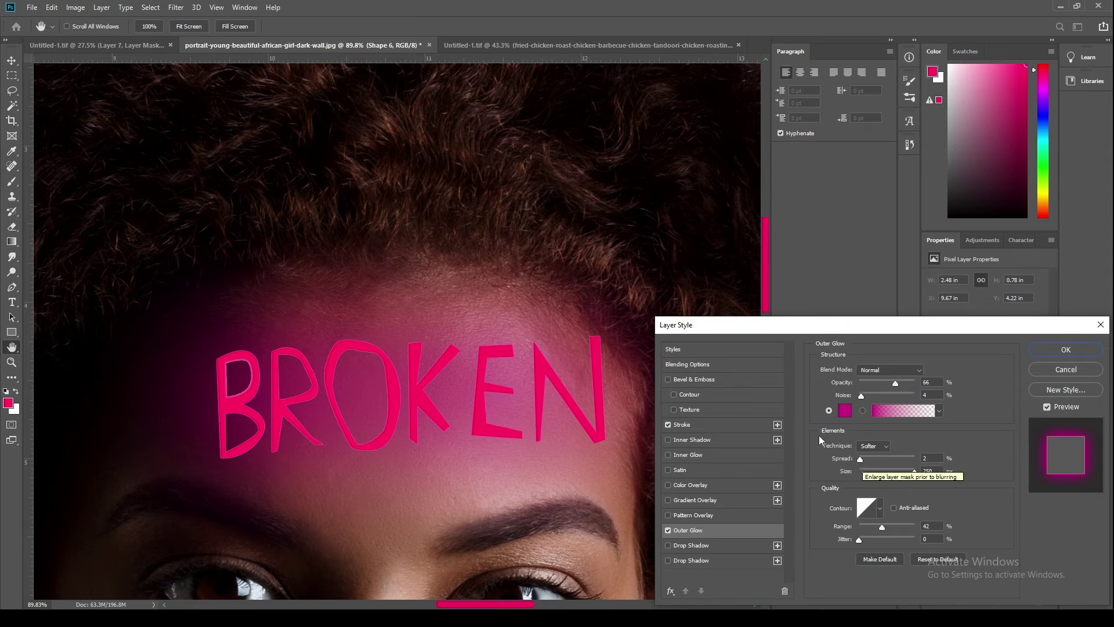
click(845, 410)
click(325, 317)
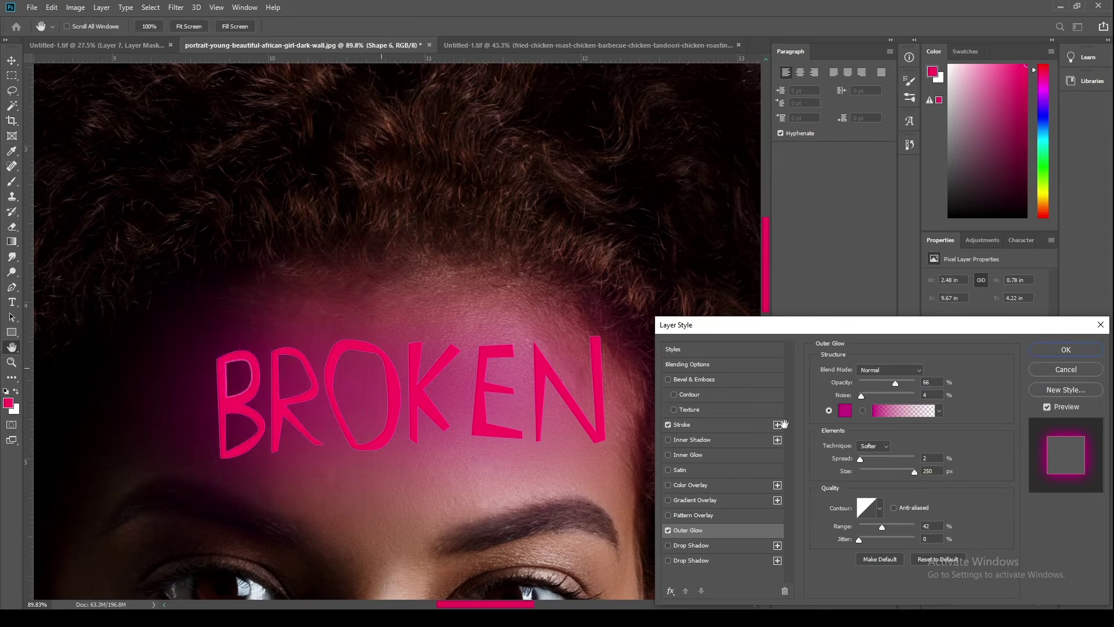
Recolour the BROKEN lettering's stroke to vivid purple and set its size to 2 px.
click(706, 429)
click(844, 454)
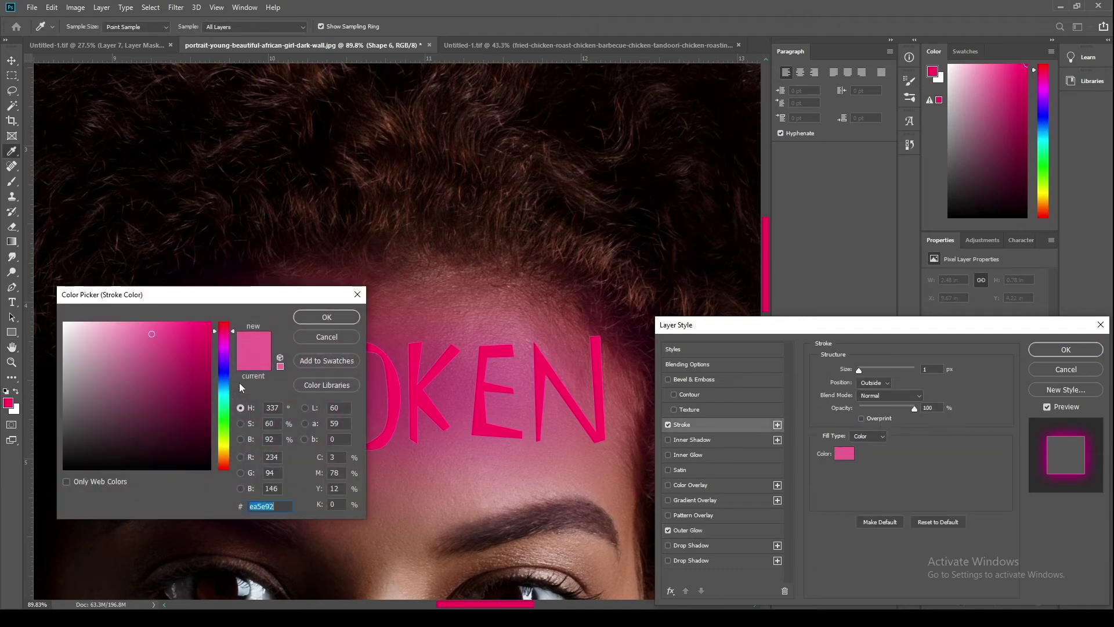
text(ff0000)
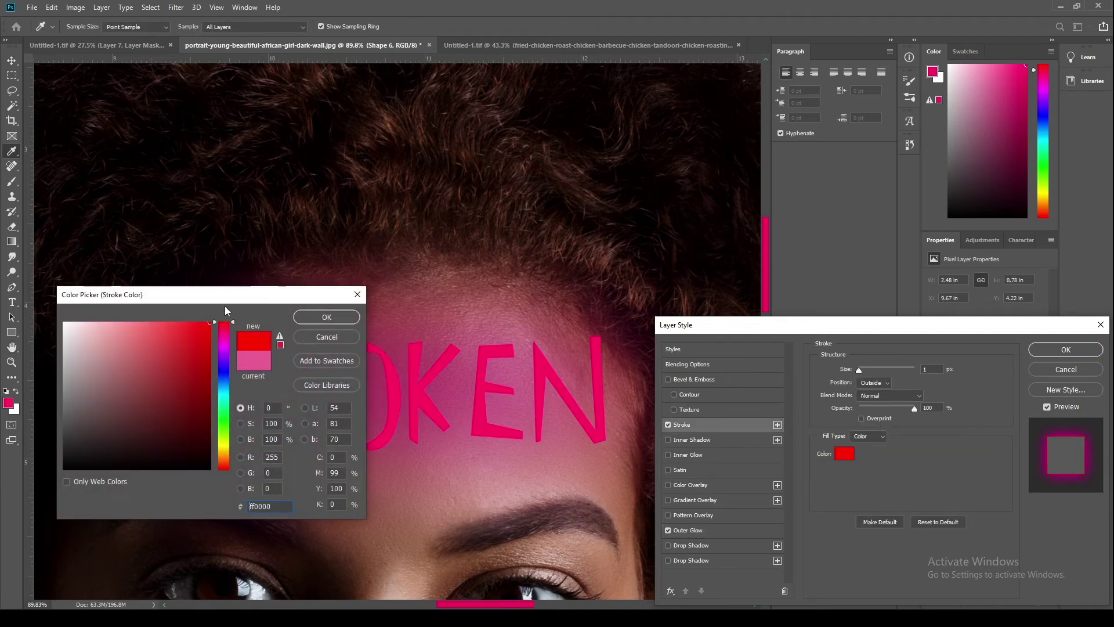
click(223, 347)
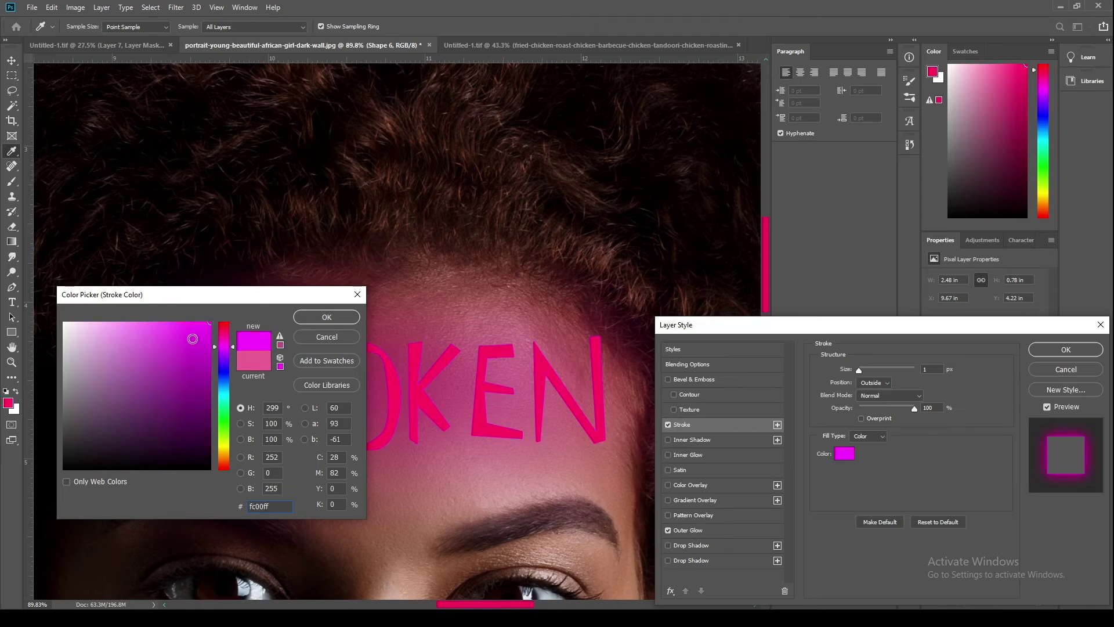
click(223, 357)
click(224, 355)
click(337, 320)
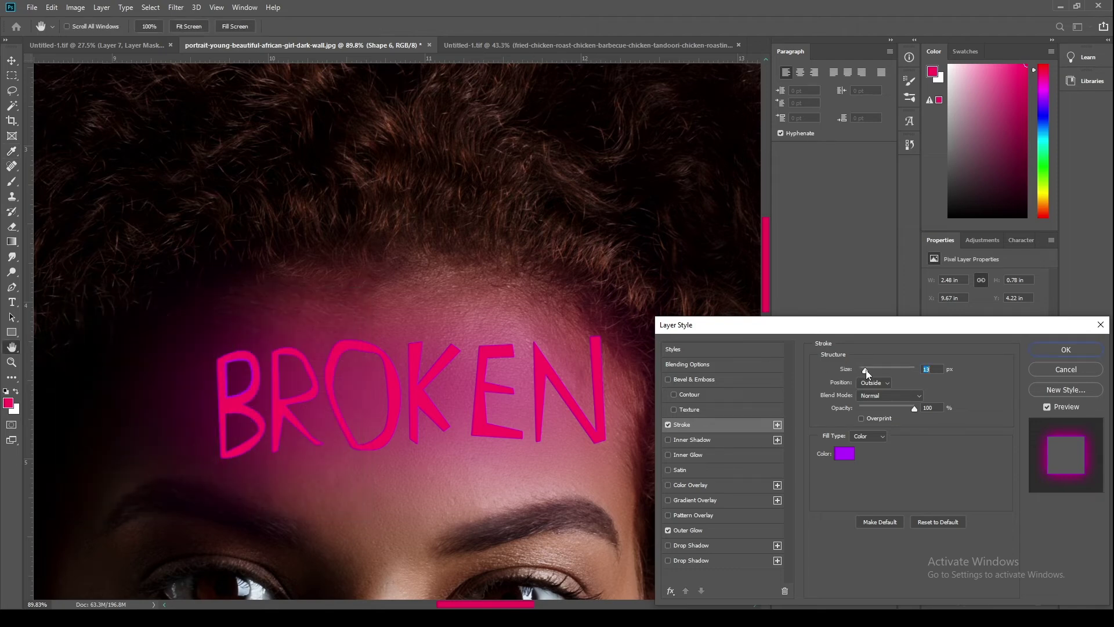
drag(866, 371, 860, 373)
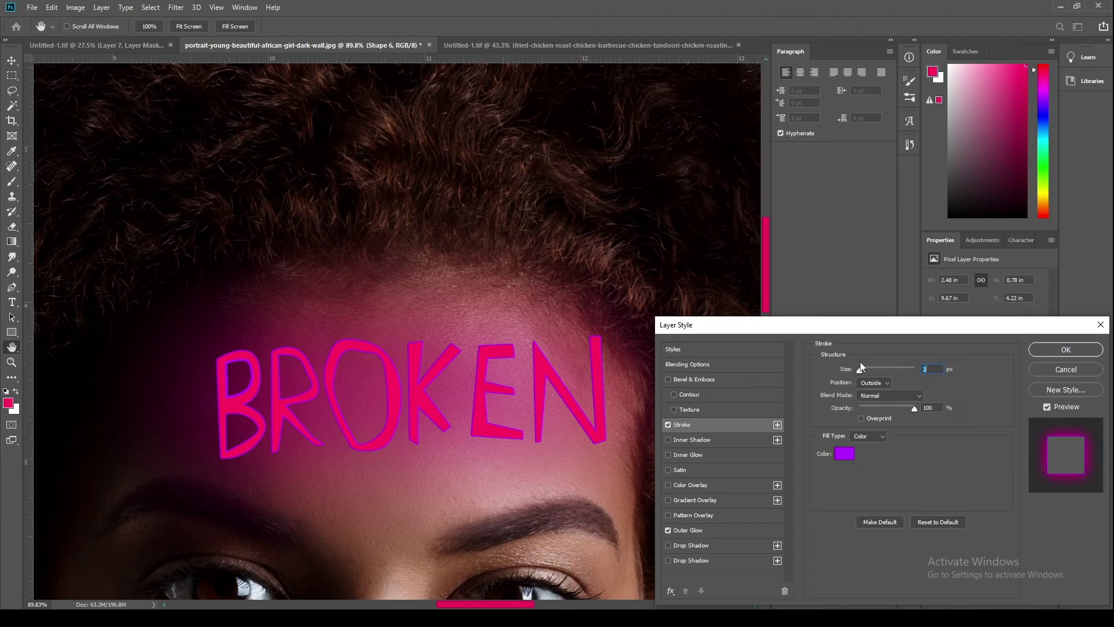
Change the lettering's Outer Glow colour to purple, about #a204c9.
click(727, 528)
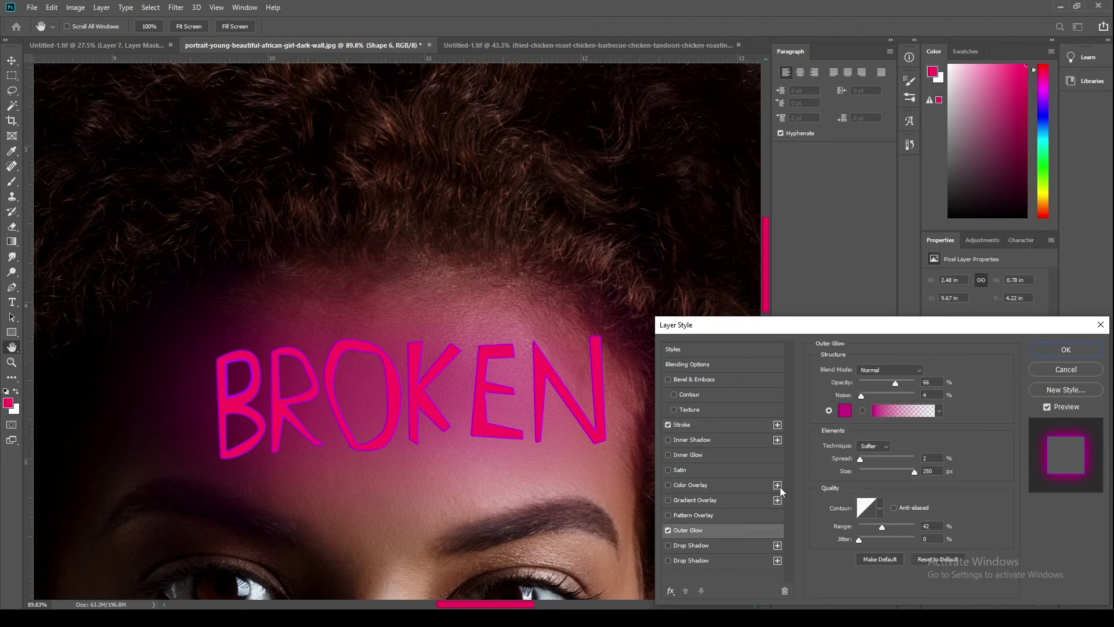
click(845, 410)
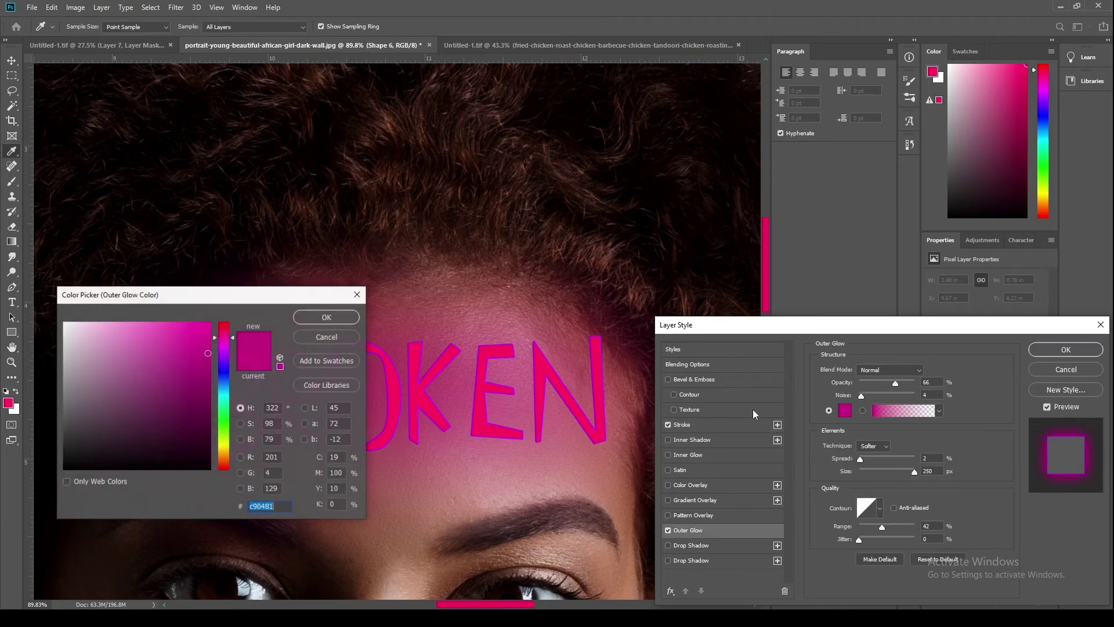
click(221, 350)
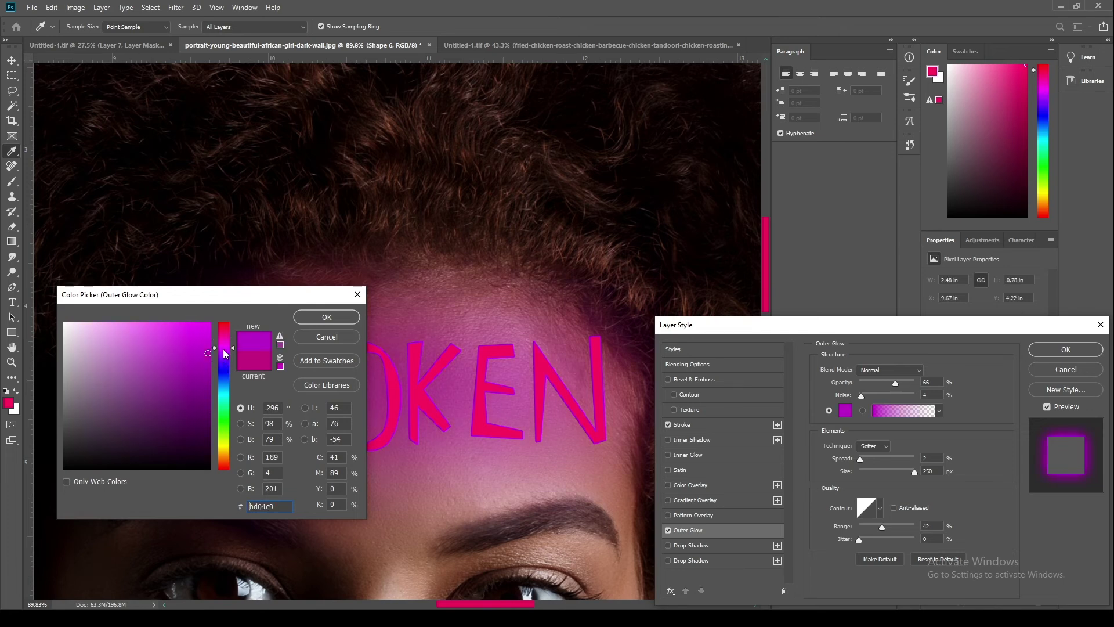
drag(225, 351, 225, 355)
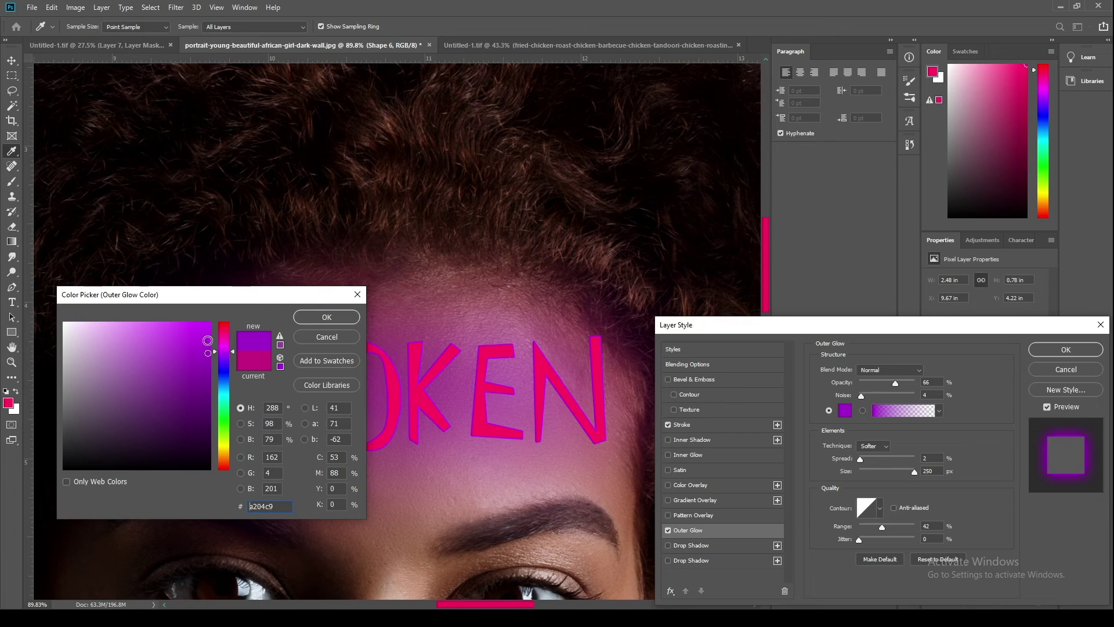
click(312, 319)
Thicken the lettering's purple stroke to 4 px.
scroll(376, 316, down, 14)
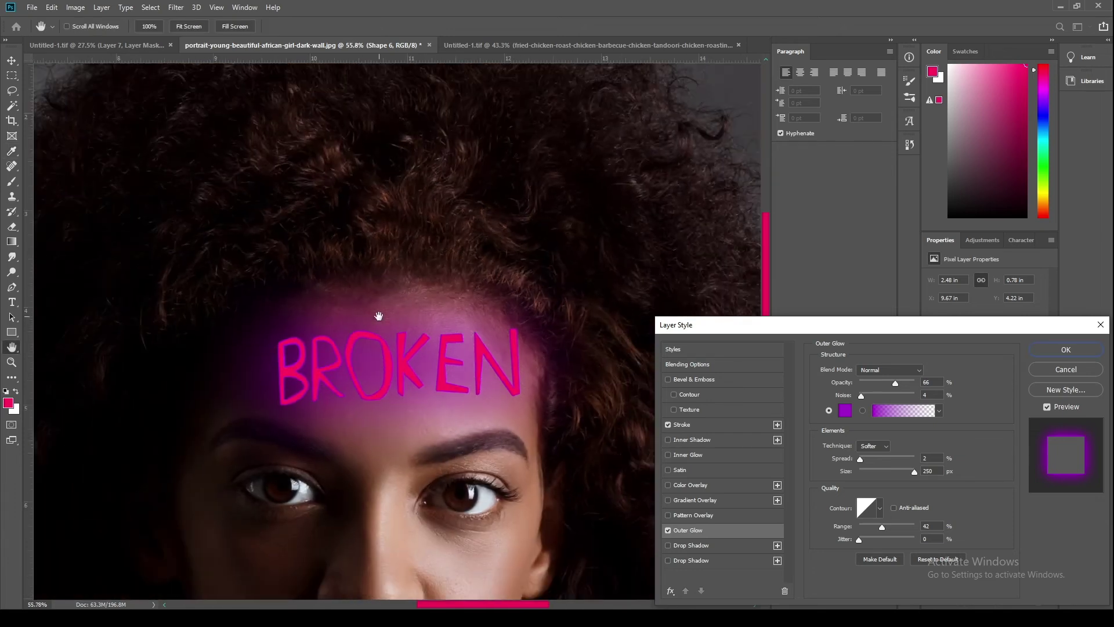
scroll(450, 269, up, 5)
scroll(450, 269, up, 5)
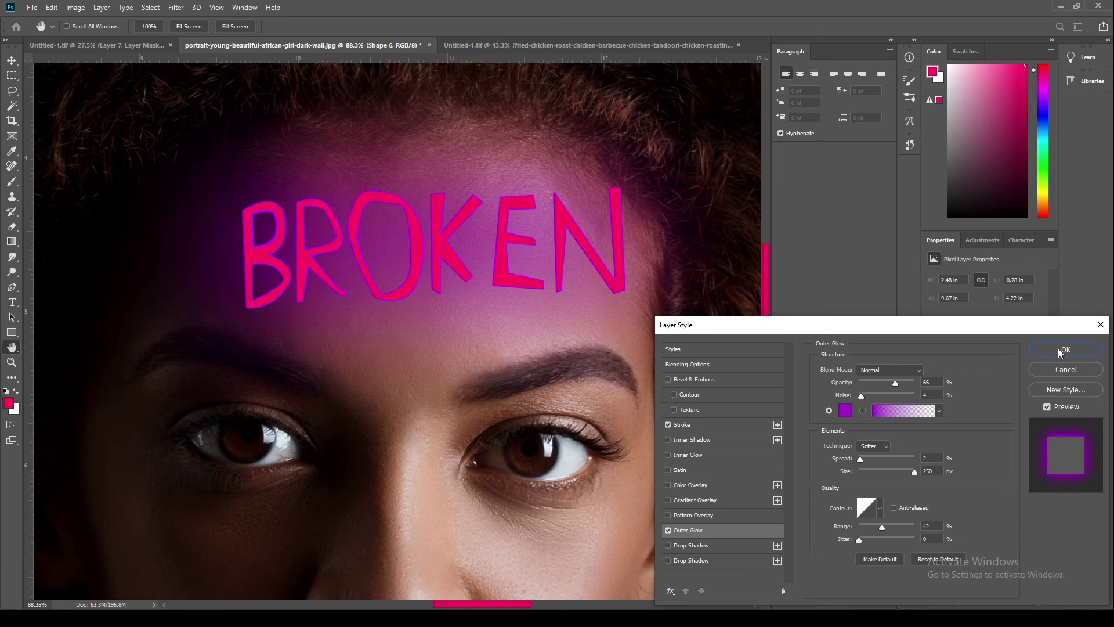
click(705, 424)
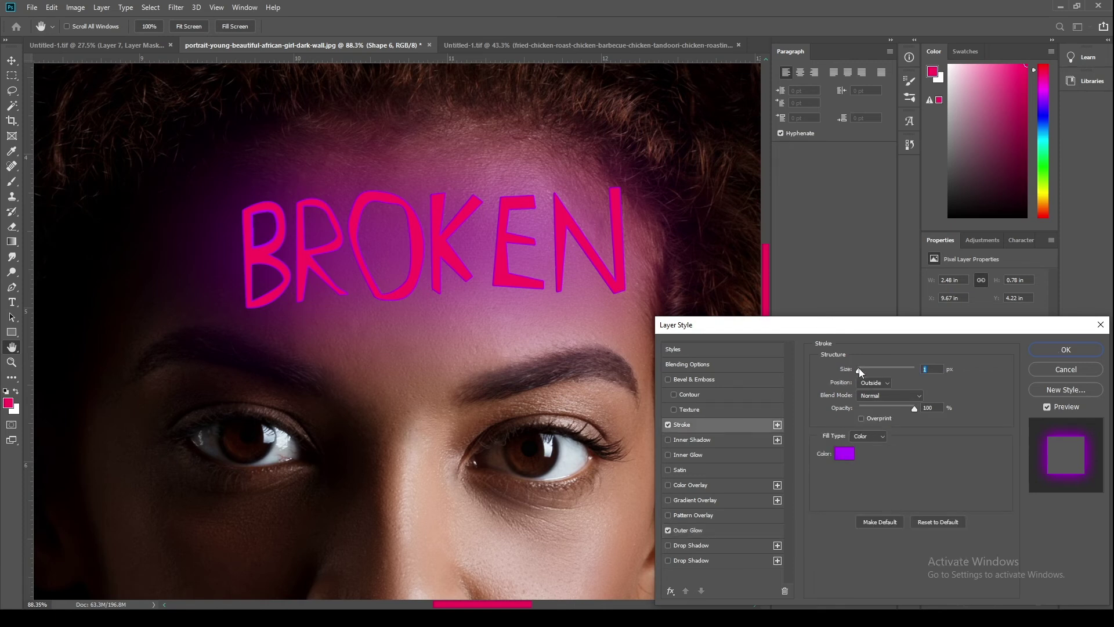
drag(859, 367, 860, 368)
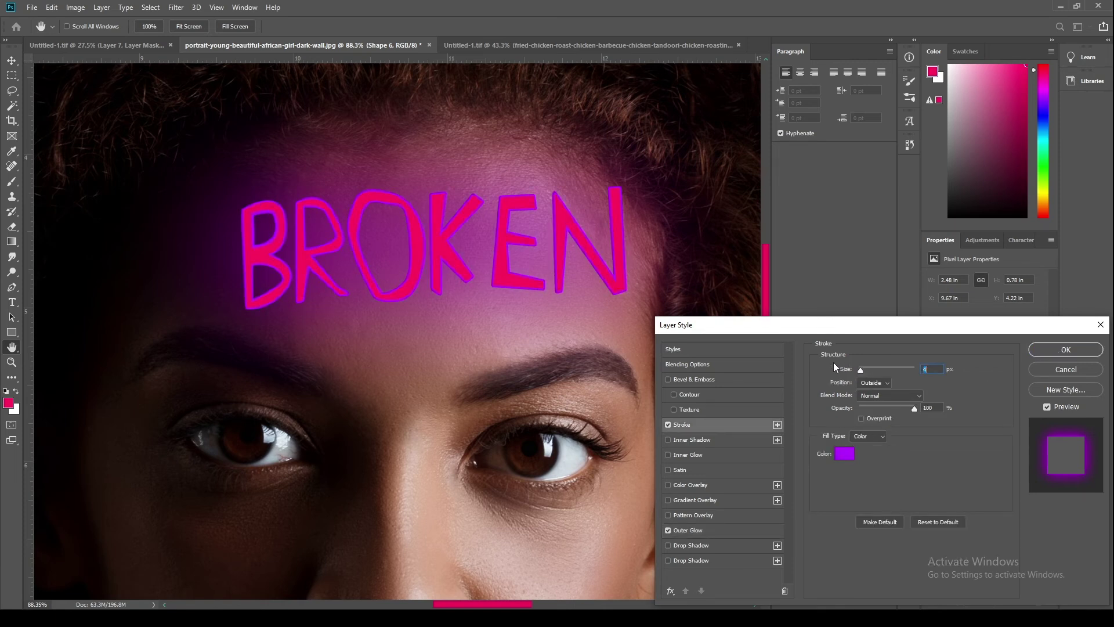
Add an Inner Glow effect to the lettering and set its colour to purple #ac08f1.
click(730, 444)
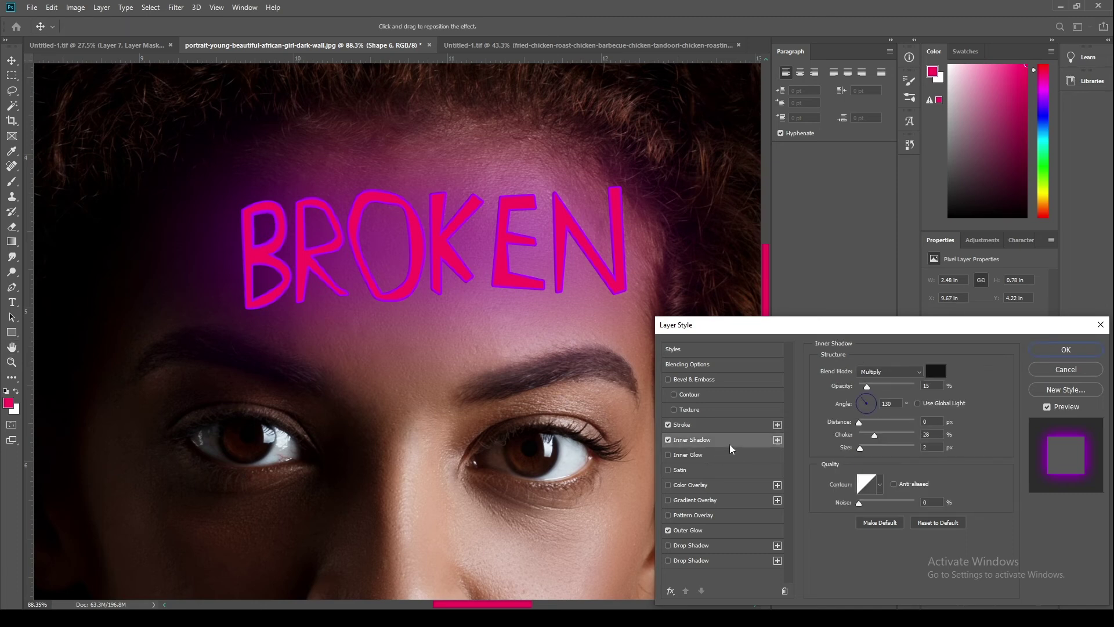
click(713, 456)
click(843, 412)
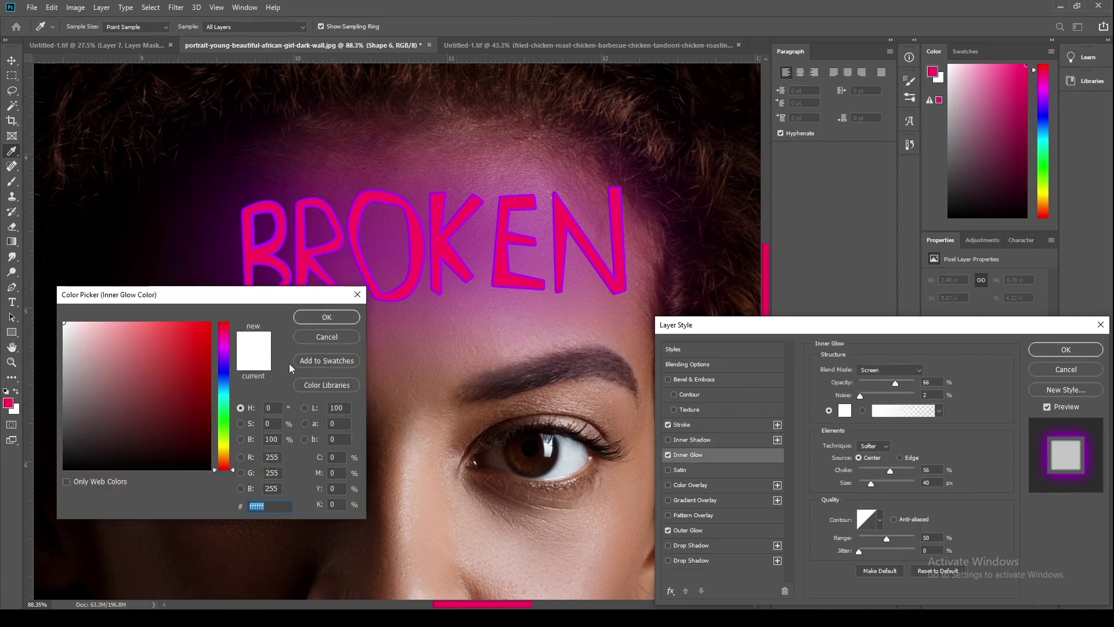
click(223, 354)
click(205, 329)
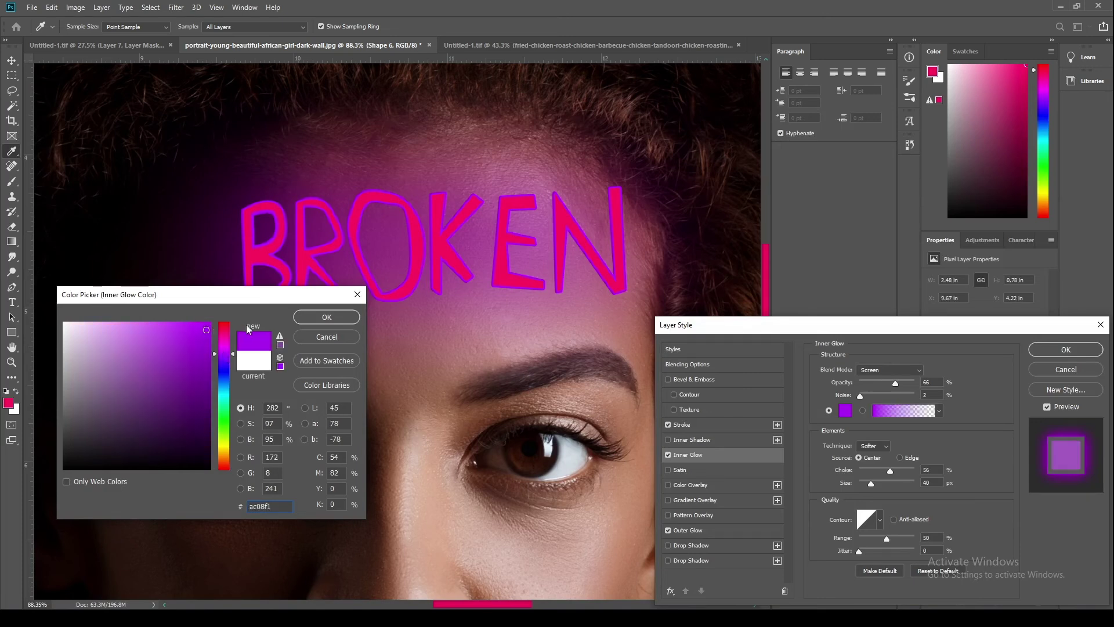
click(327, 316)
Set the Inner Glow to 95% opacity, 33% choke and 188 px size, and apply the layer style.
drag(874, 485, 863, 469)
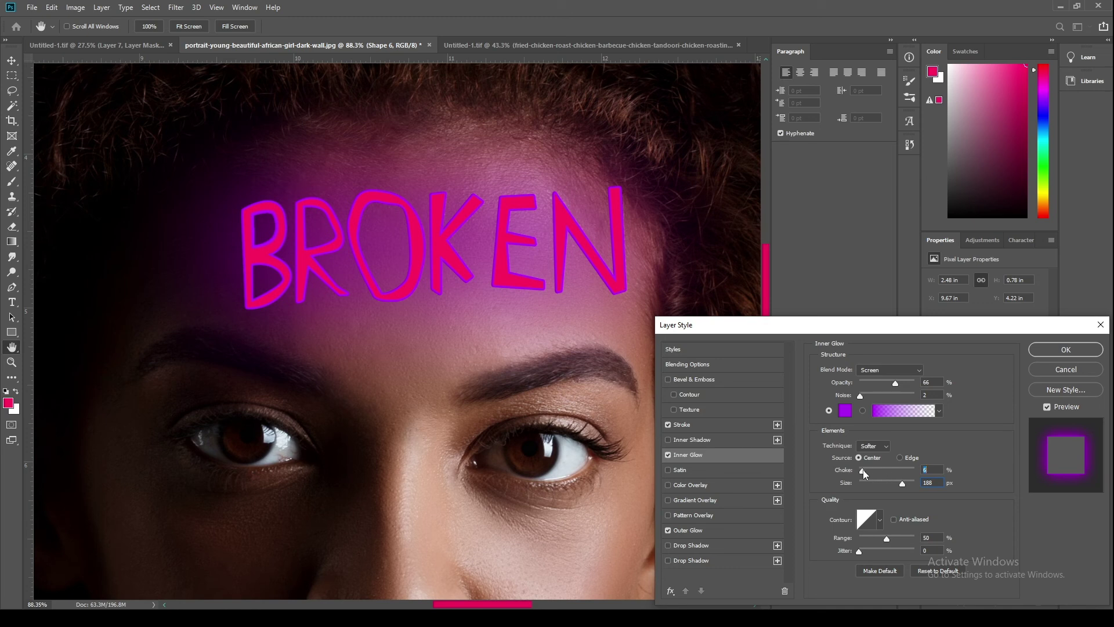
click(876, 469)
drag(895, 382, 912, 383)
click(1042, 351)
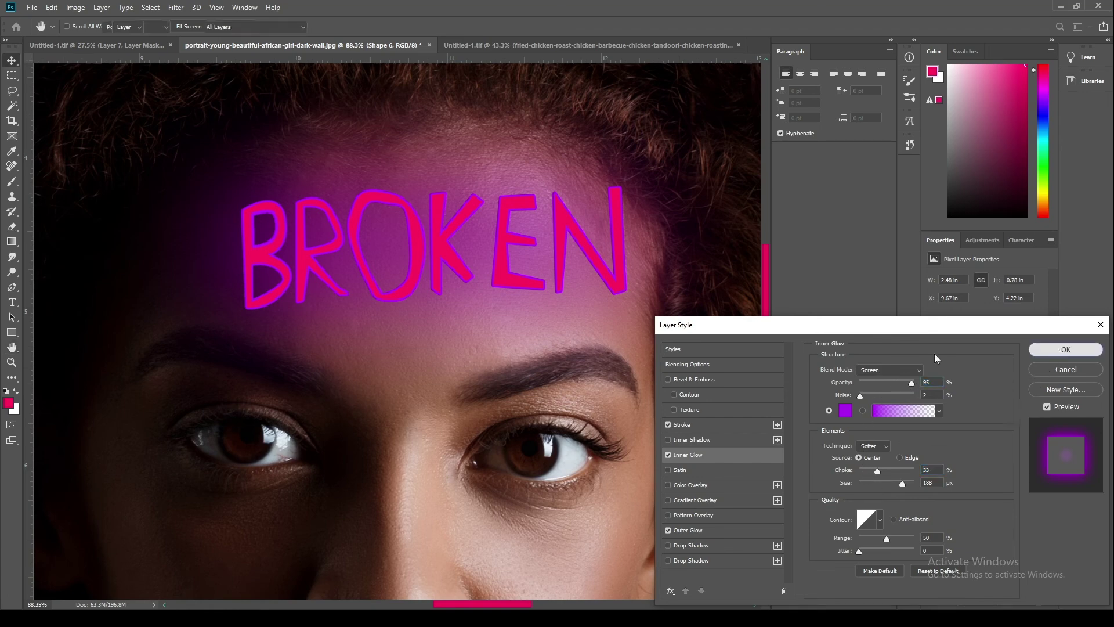
Examine the glowing BROKEN lettering up close and against the whole portrait.
scroll(481, 289, down, 6)
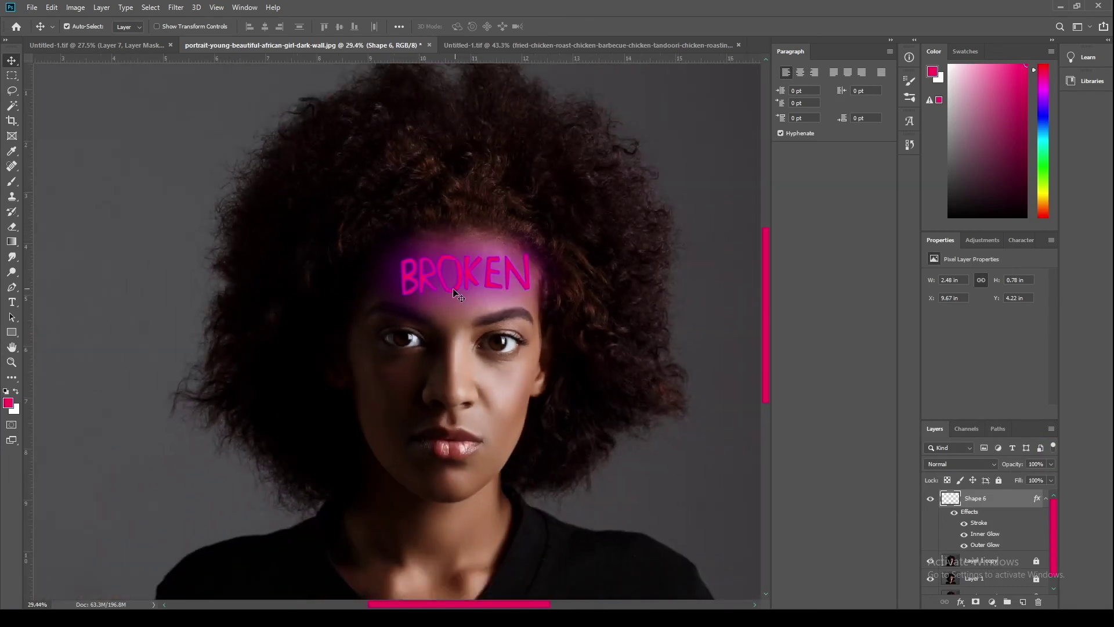
scroll(454, 290, down, 2)
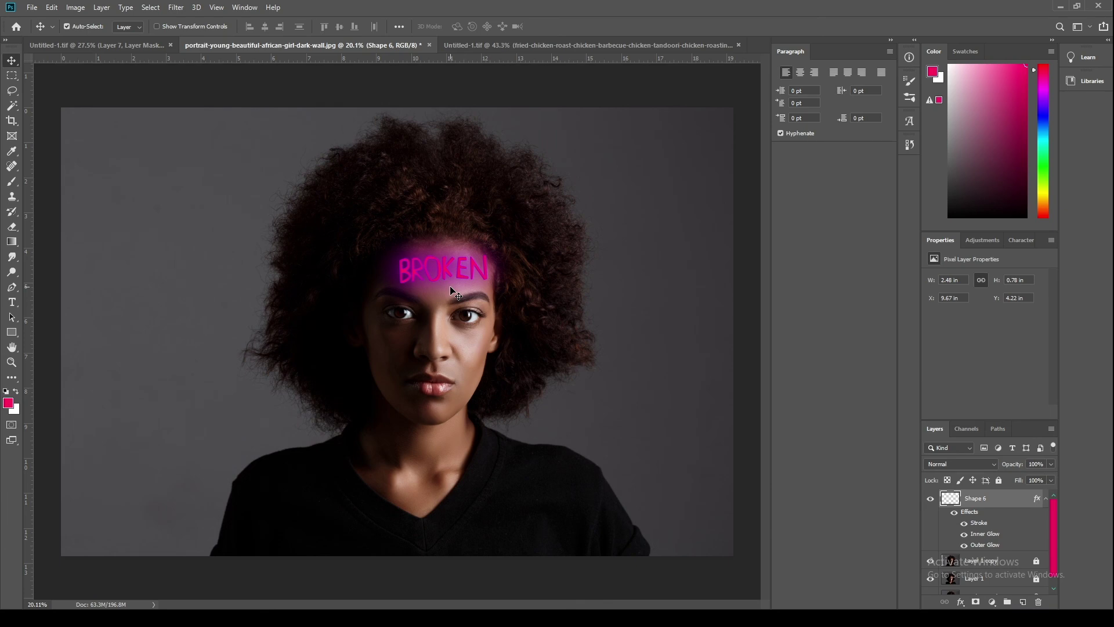
scroll(446, 285, up, 4)
scroll(472, 273, up, 3)
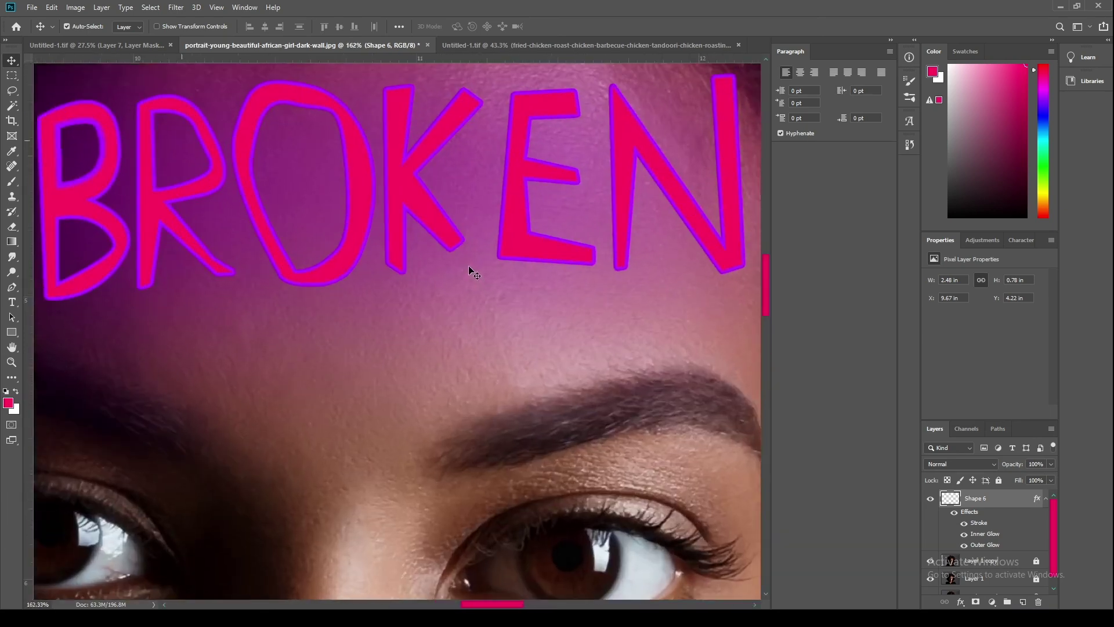
scroll(539, 346, down, 7)
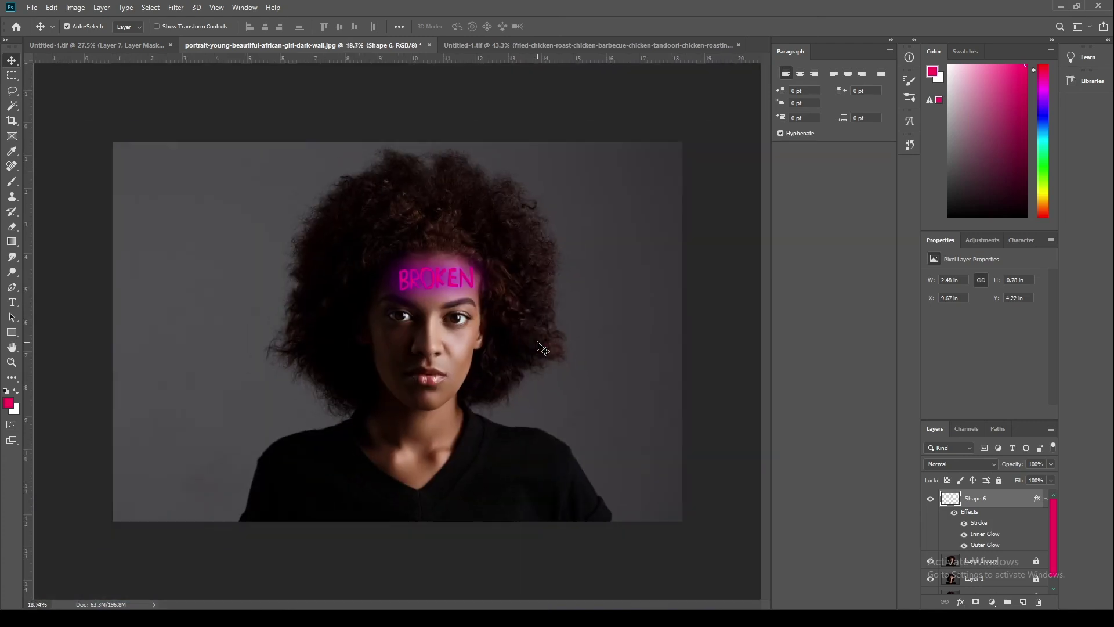
scroll(436, 335, up, 2)
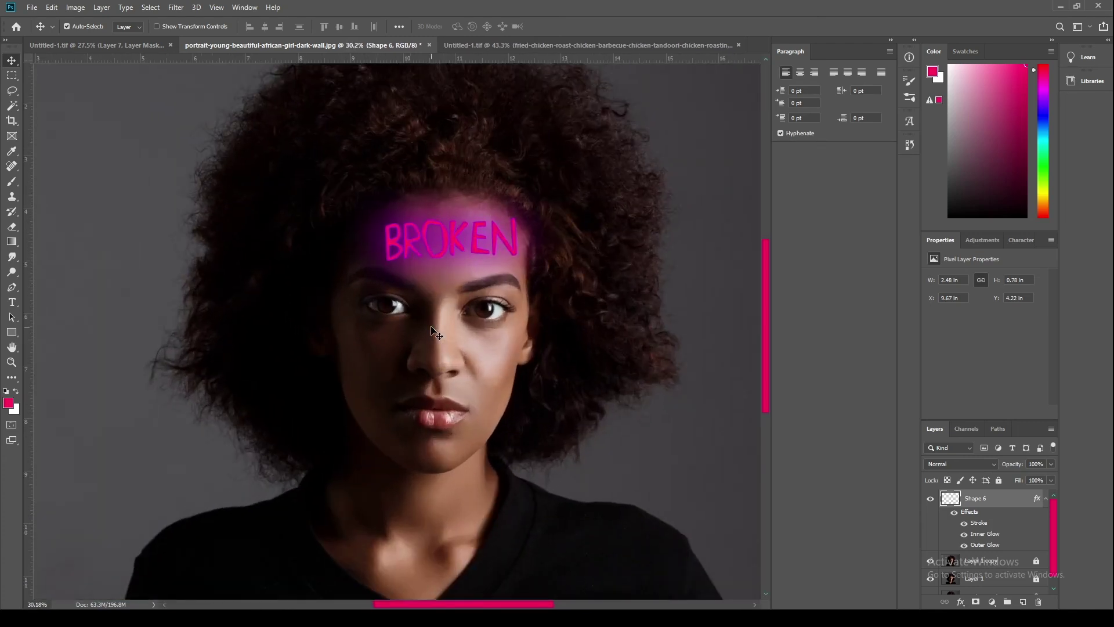